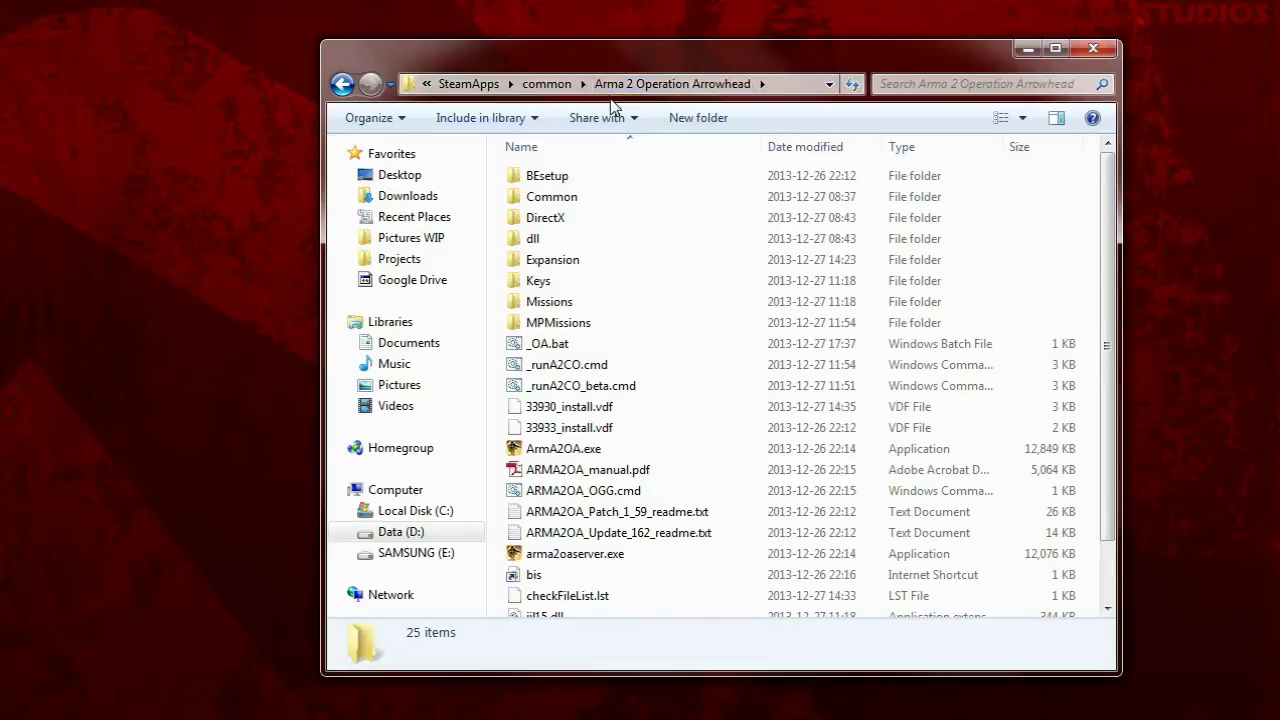
Show the full path of the Arma 2 Operation Arrowhead folder.
click(410, 85)
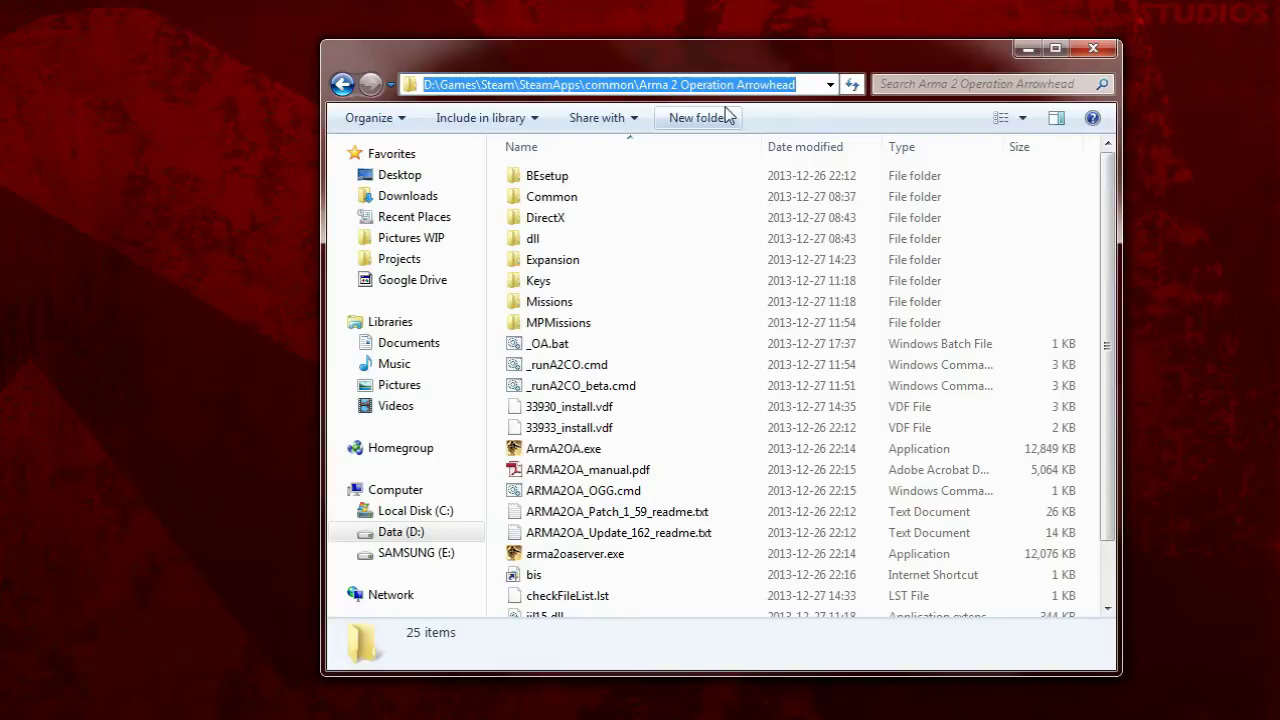
key(Escape)
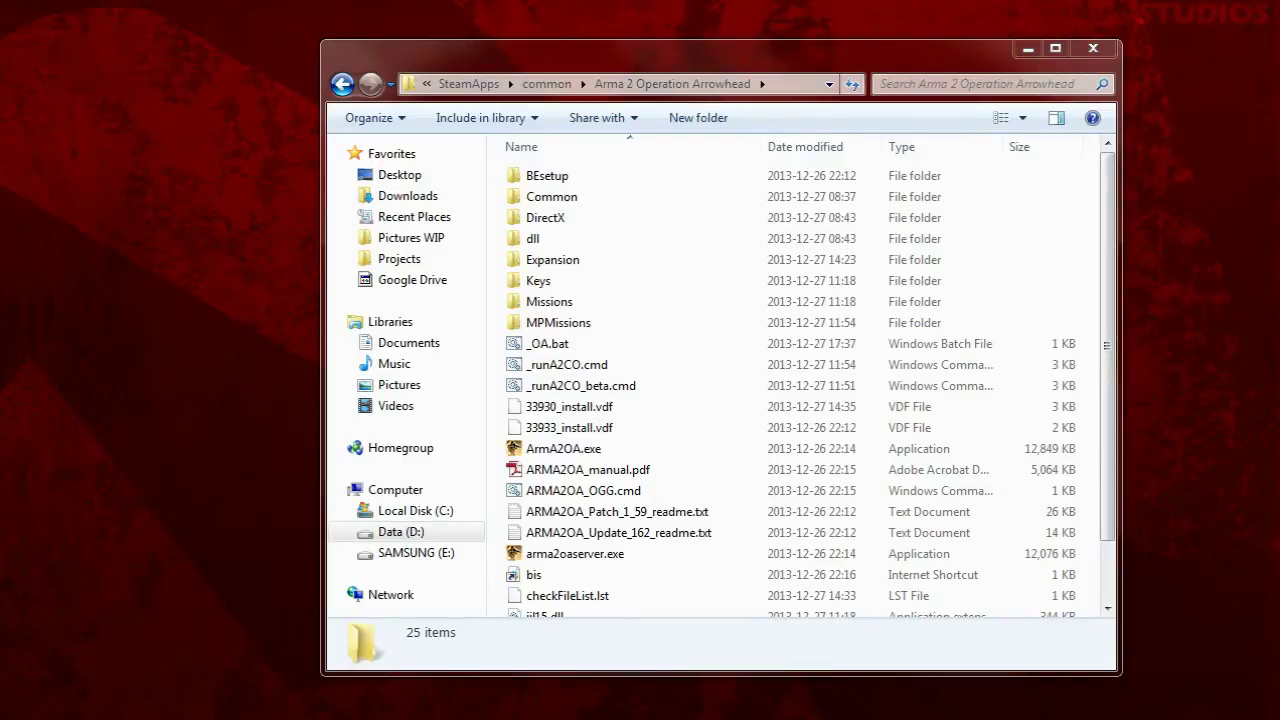
right_click(1091, 349)
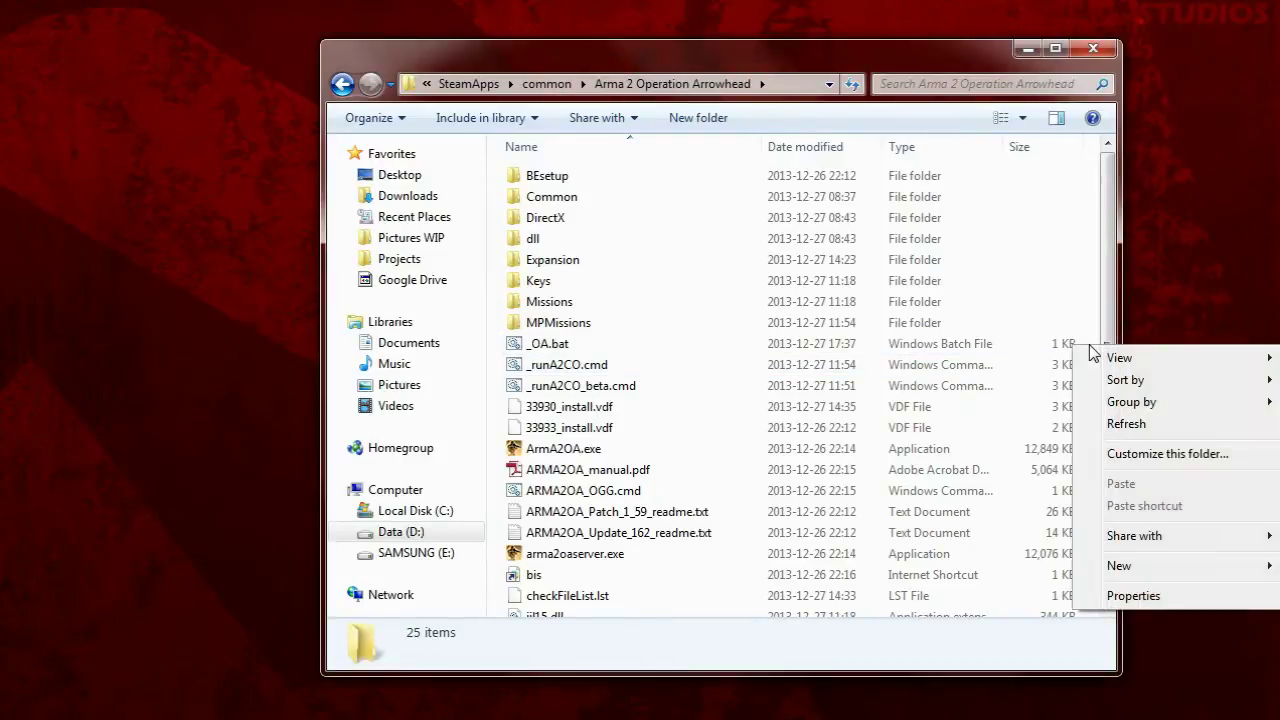
mouse_move(1131, 572)
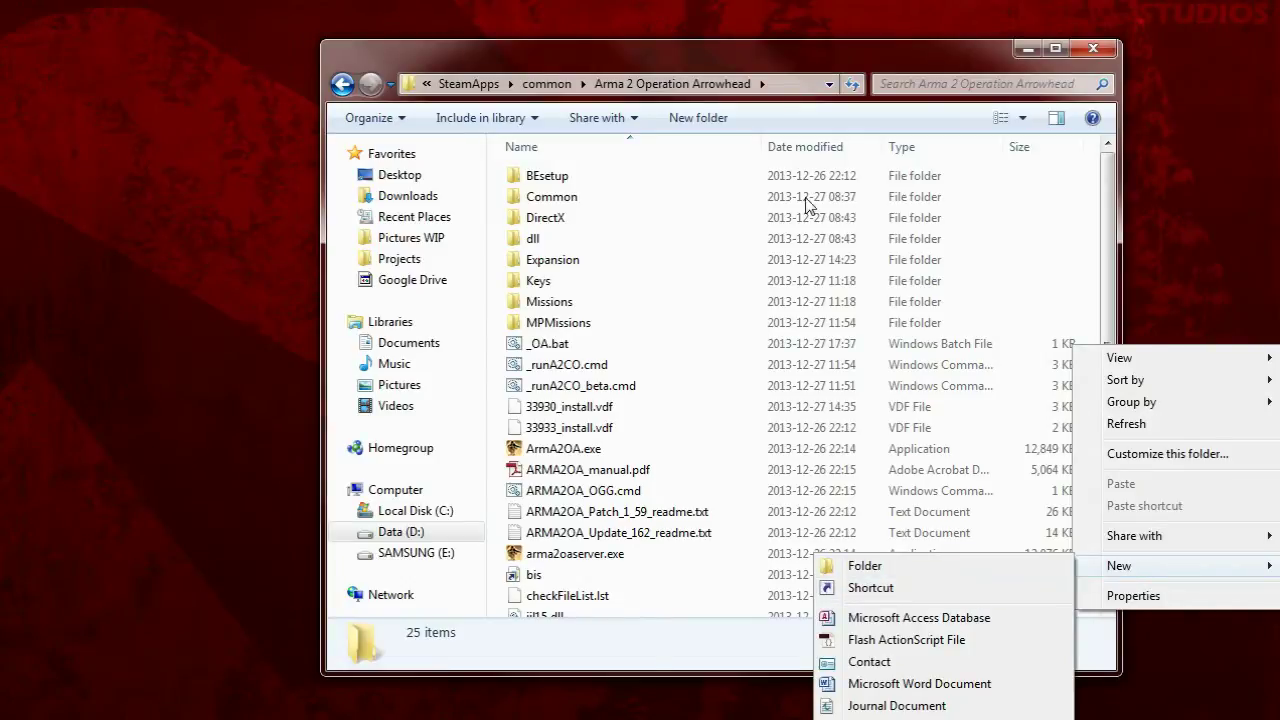
click(1086, 186)
Create a new text document in the Arma 2 Operation Arrowhead folder and name it _launch.bat, accepting the extension change.
right_click(1090, 174)
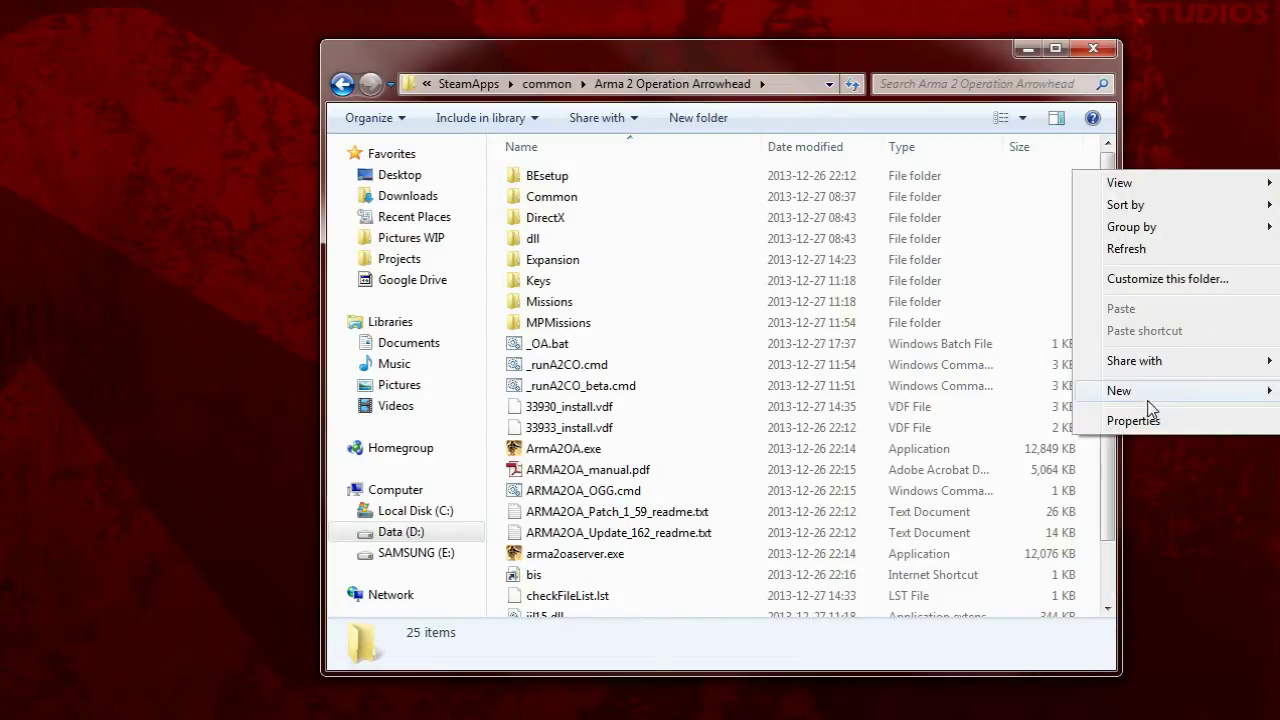
mouse_move(1149, 398)
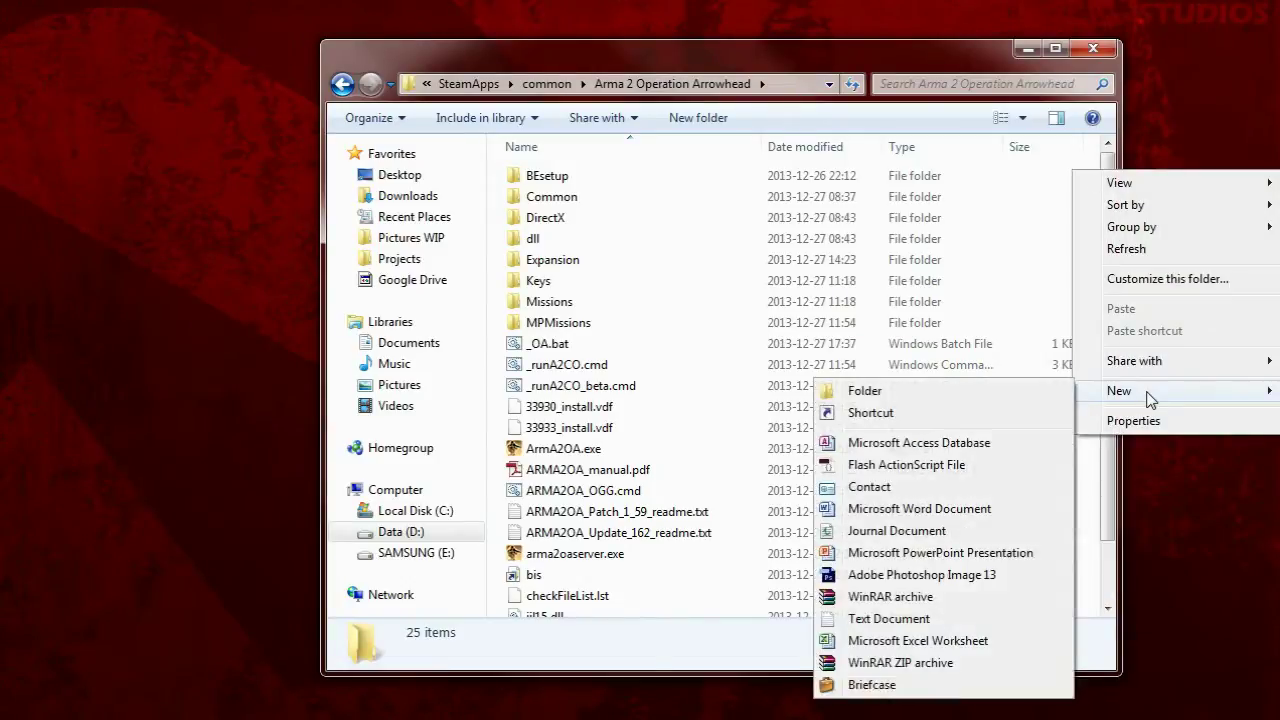
click(893, 622)
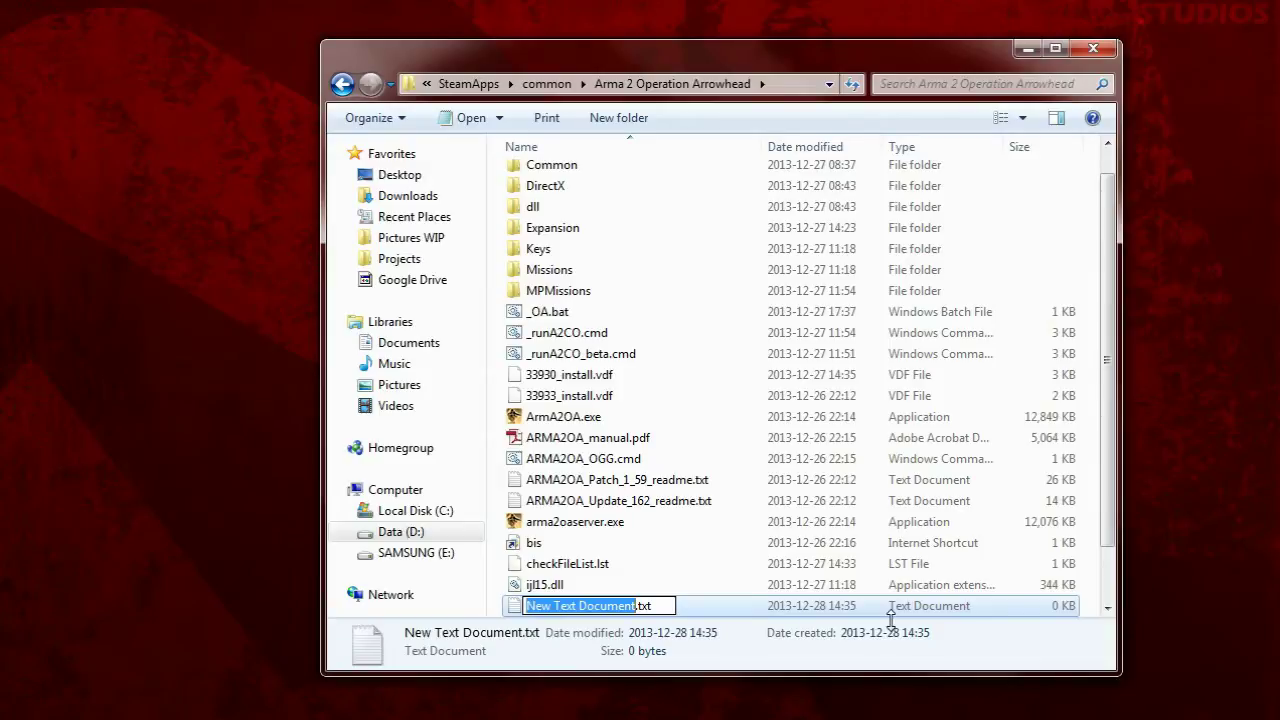
text(_)
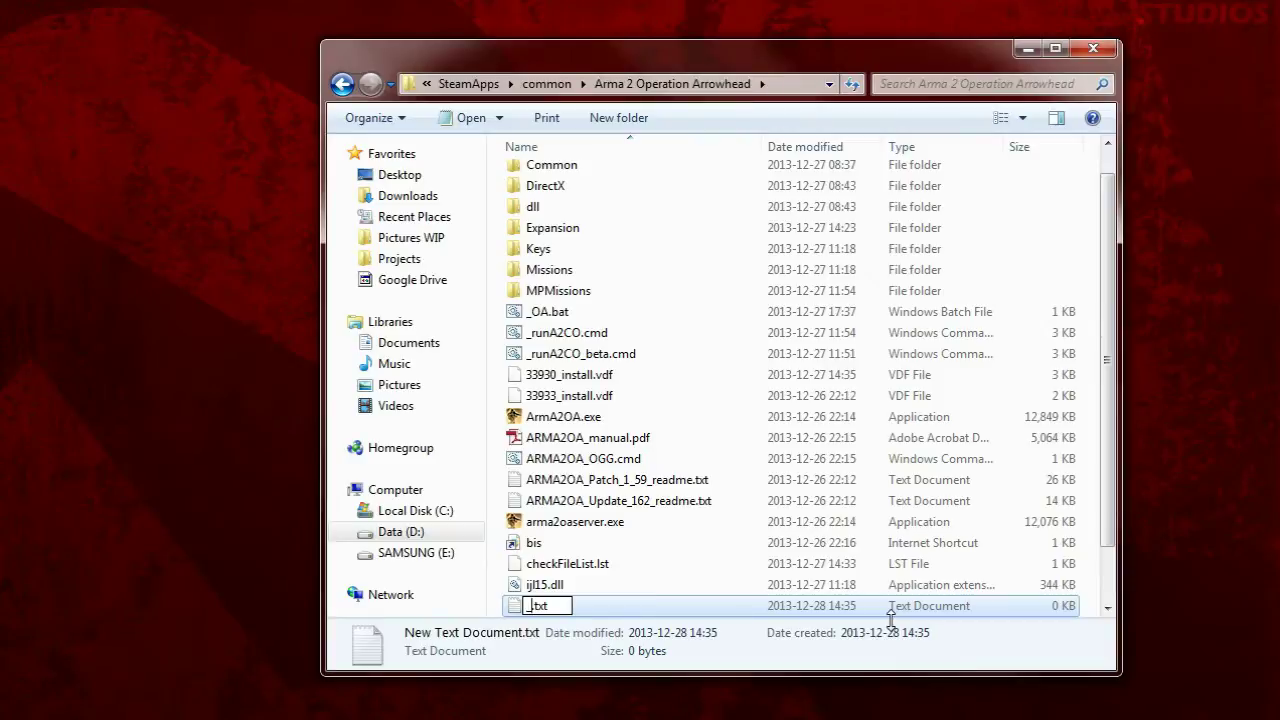
text(launch)
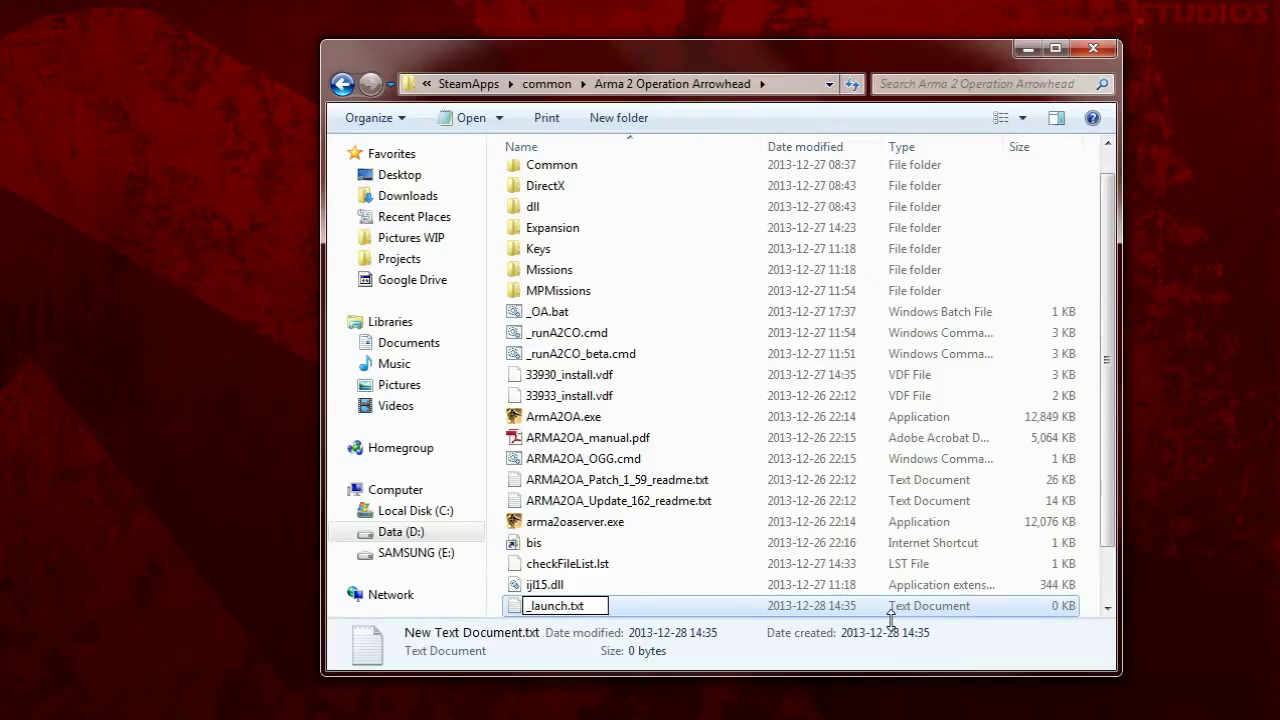
key(Right)
key(shift+End)
text(bat)
key(Return)
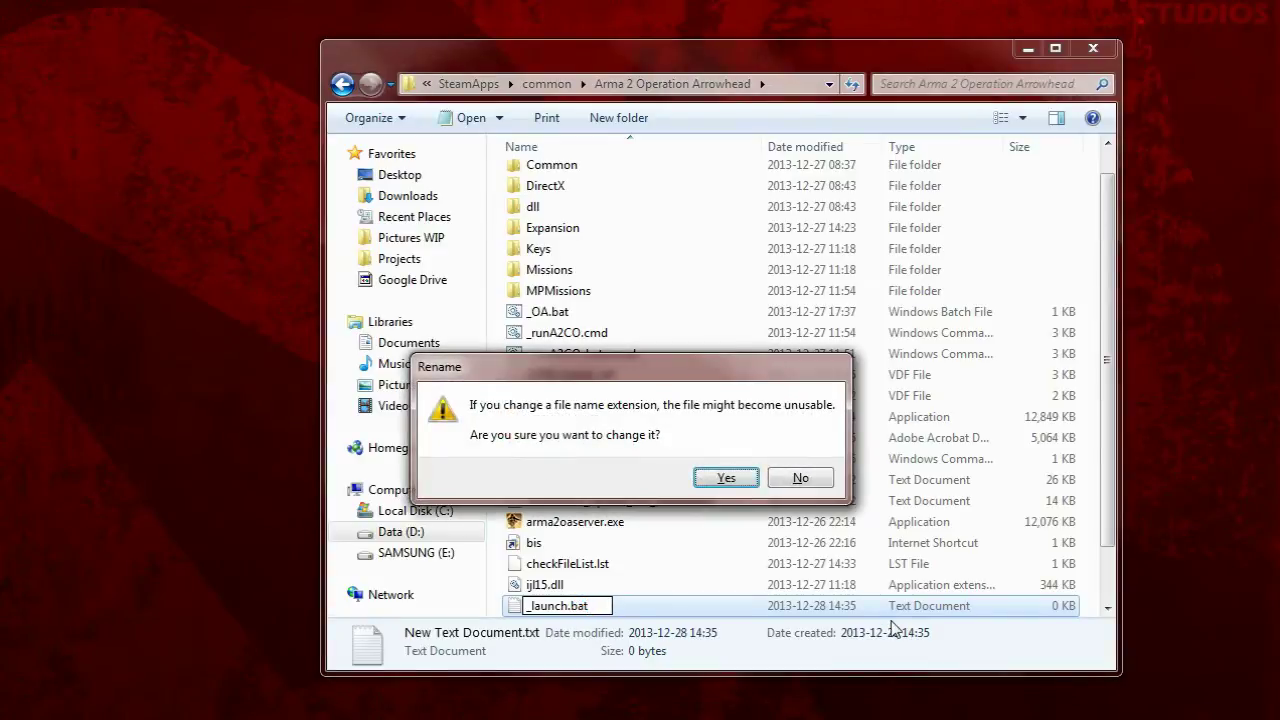
key(Return)
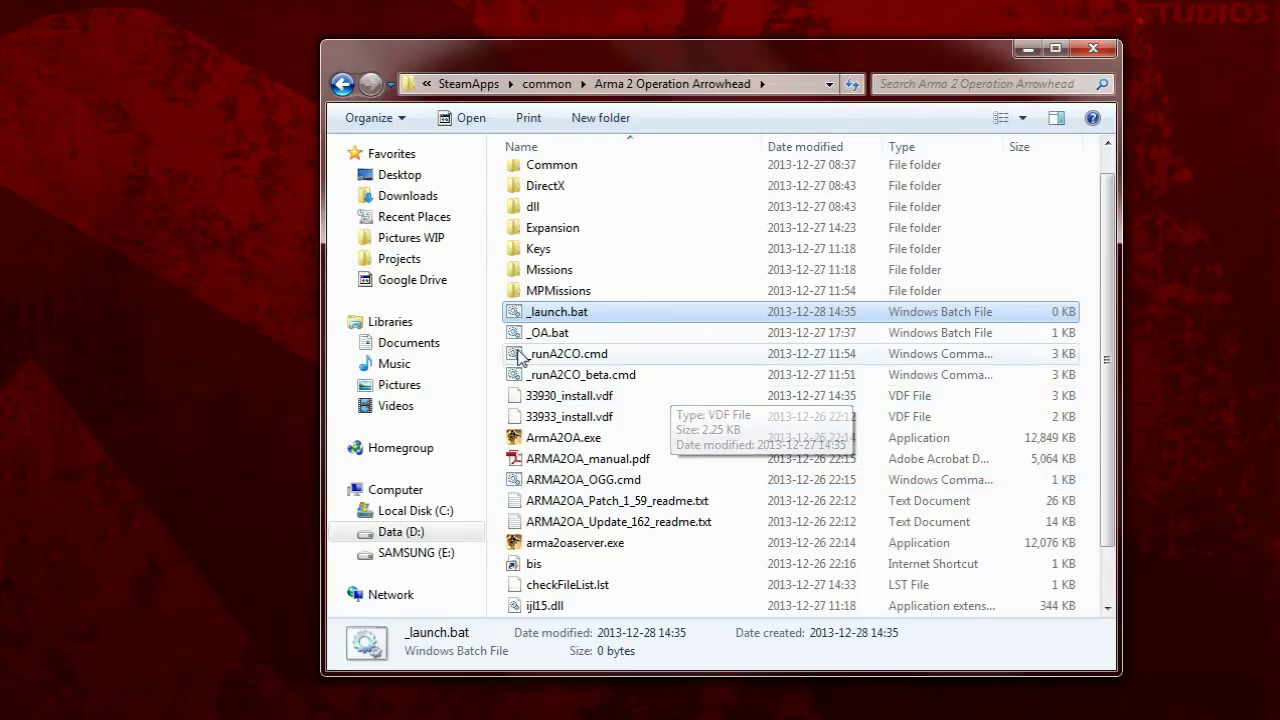
Open _launch.bat in Notepad++ and enter the command start arma2oa.exe on the first line.
right_click(561, 311)
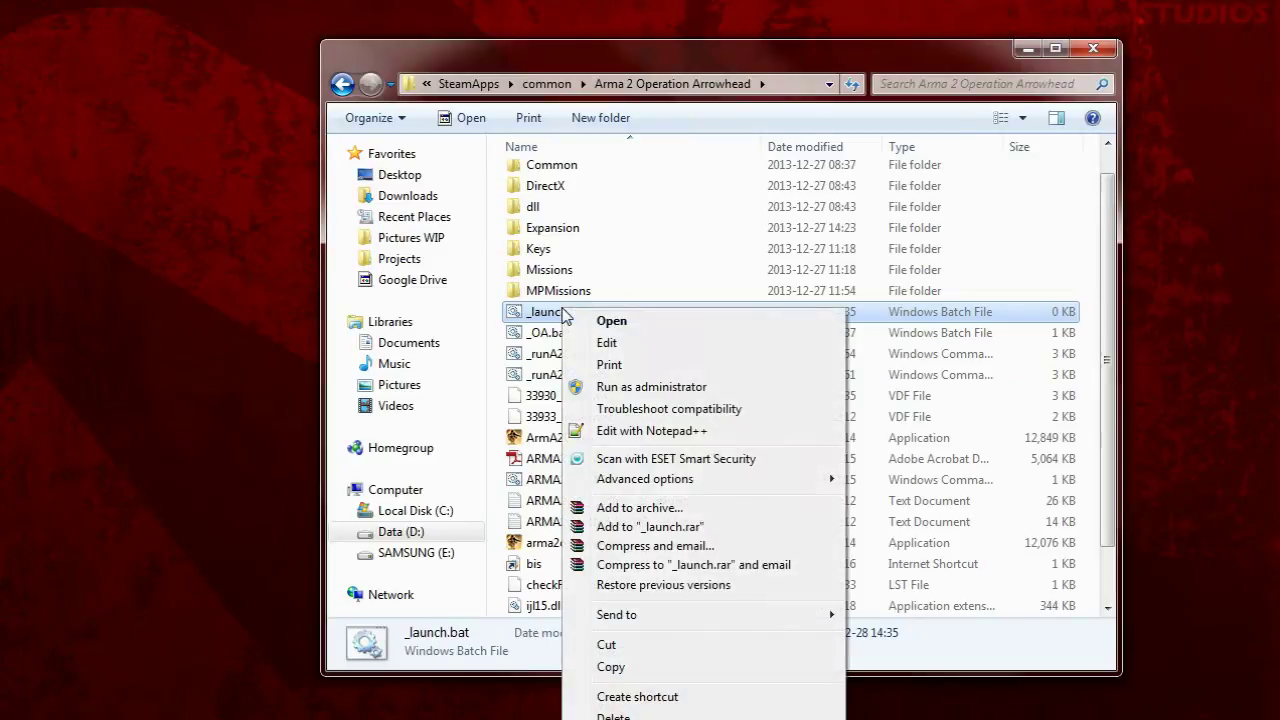
click(672, 432)
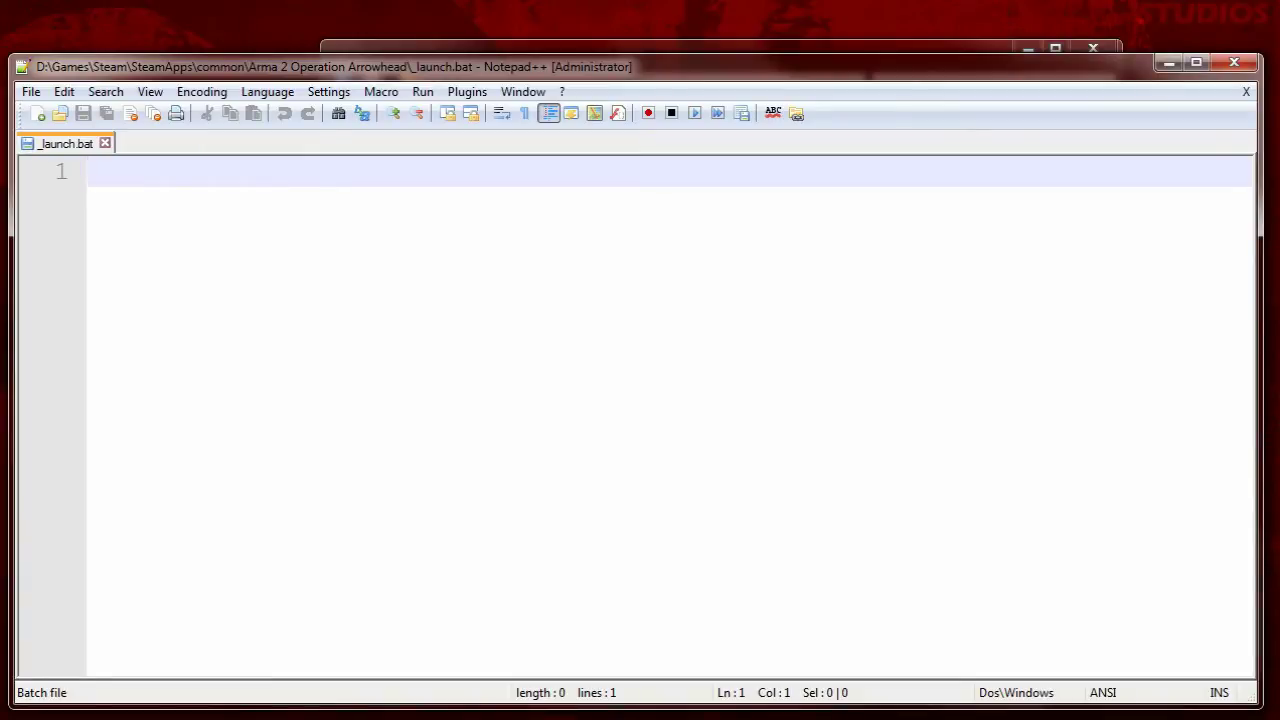
text(start)
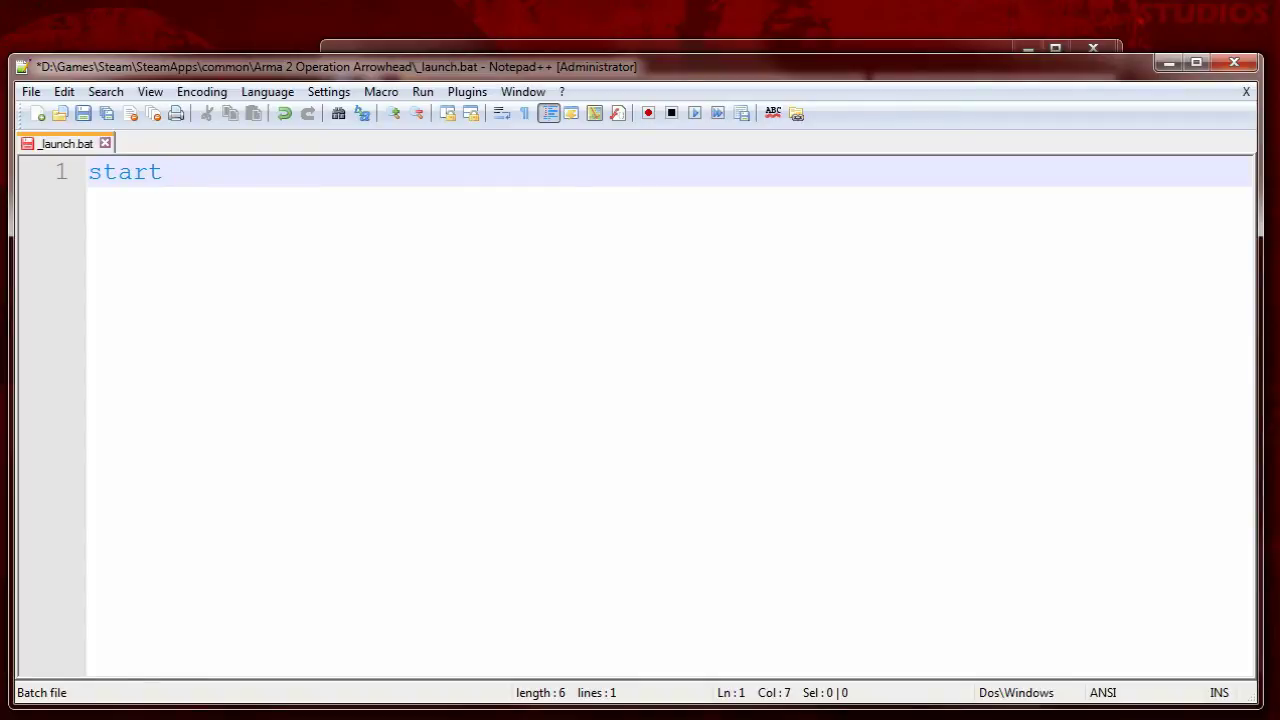
text(arma2oa.exe)
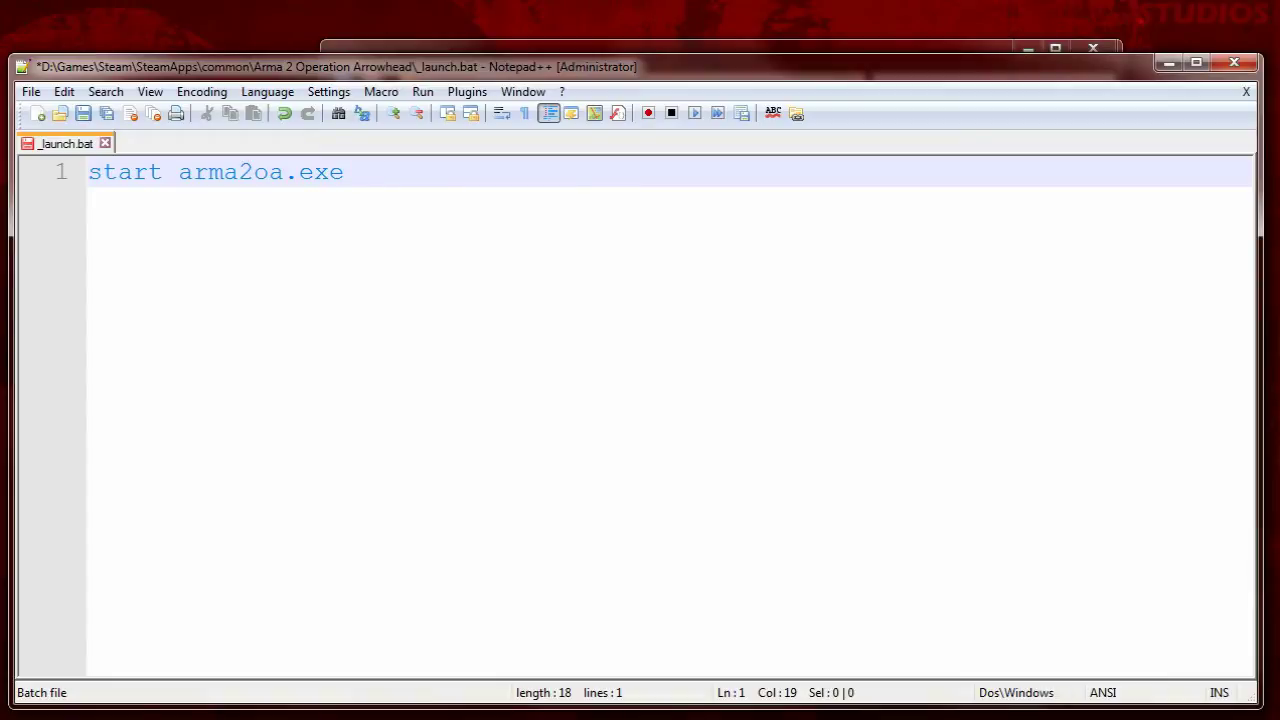
Add the quoted parameter "-mod=D:\Games\Steam\SteamApps\common\Arma 2" after arma2oa.exe, separated by a space.
text("")
click(373, 172)
text(-mod=)
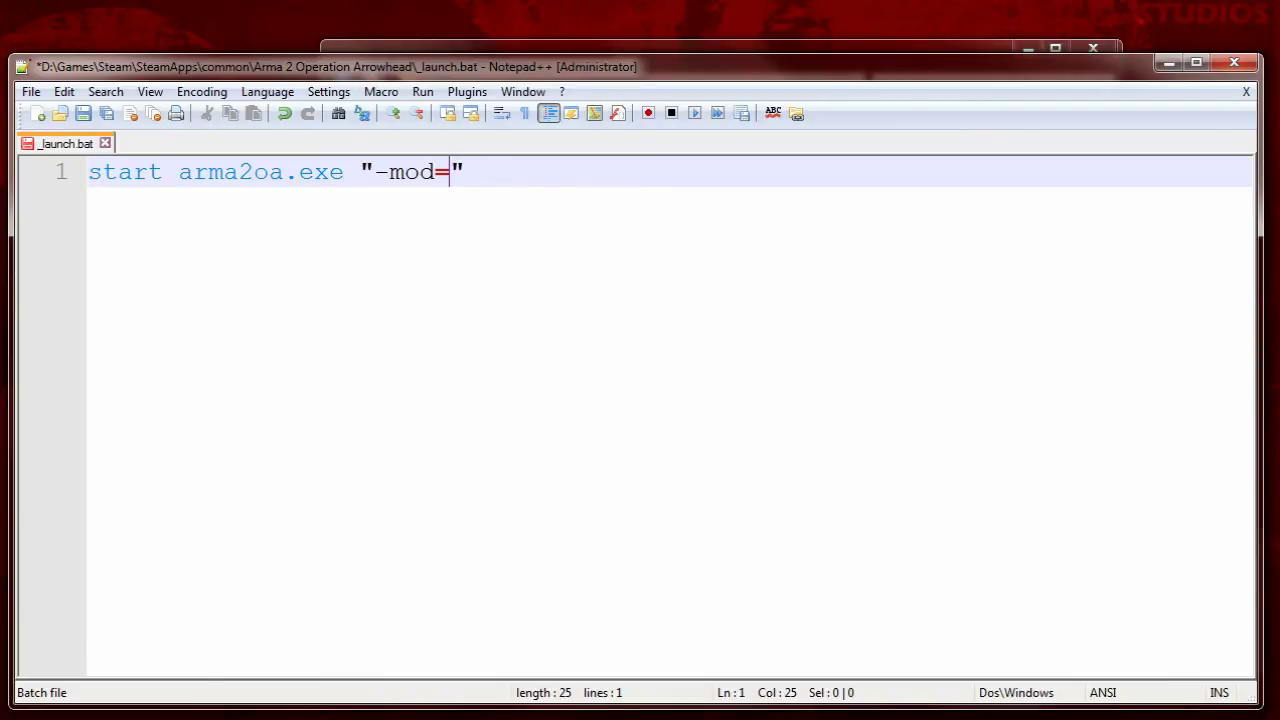
text(D:)
text(\Games)
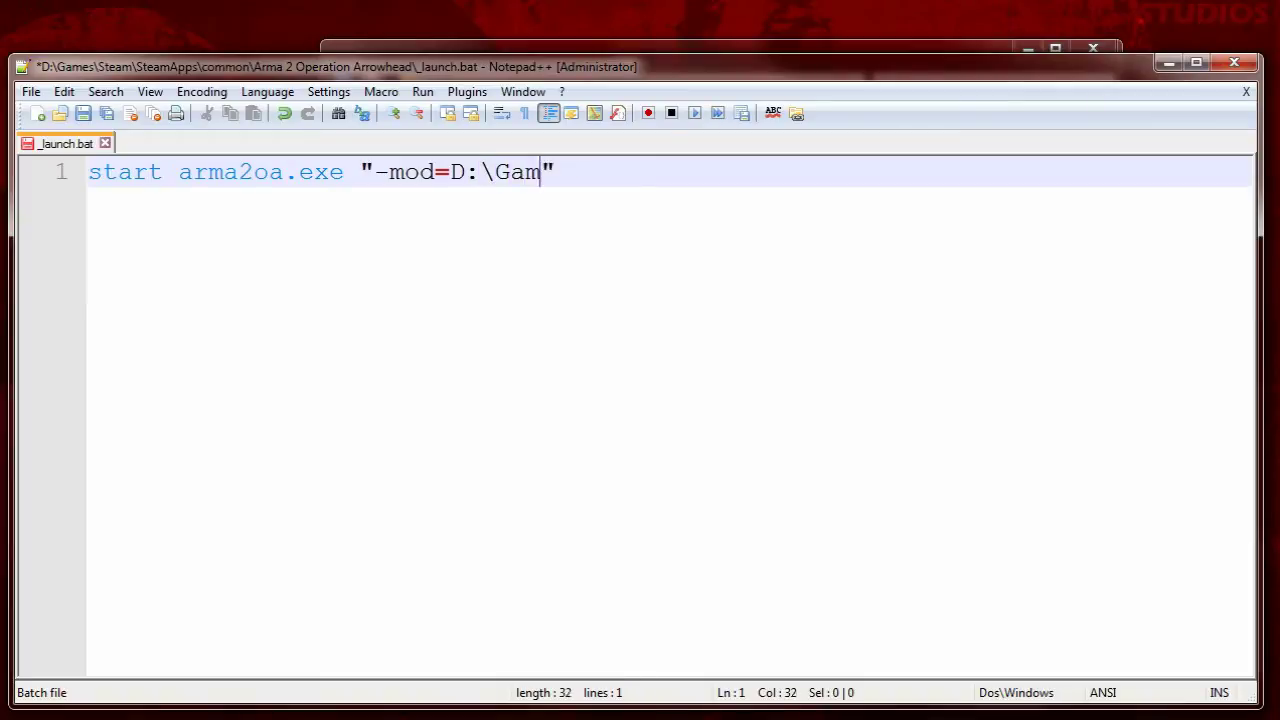
text(\Steam)
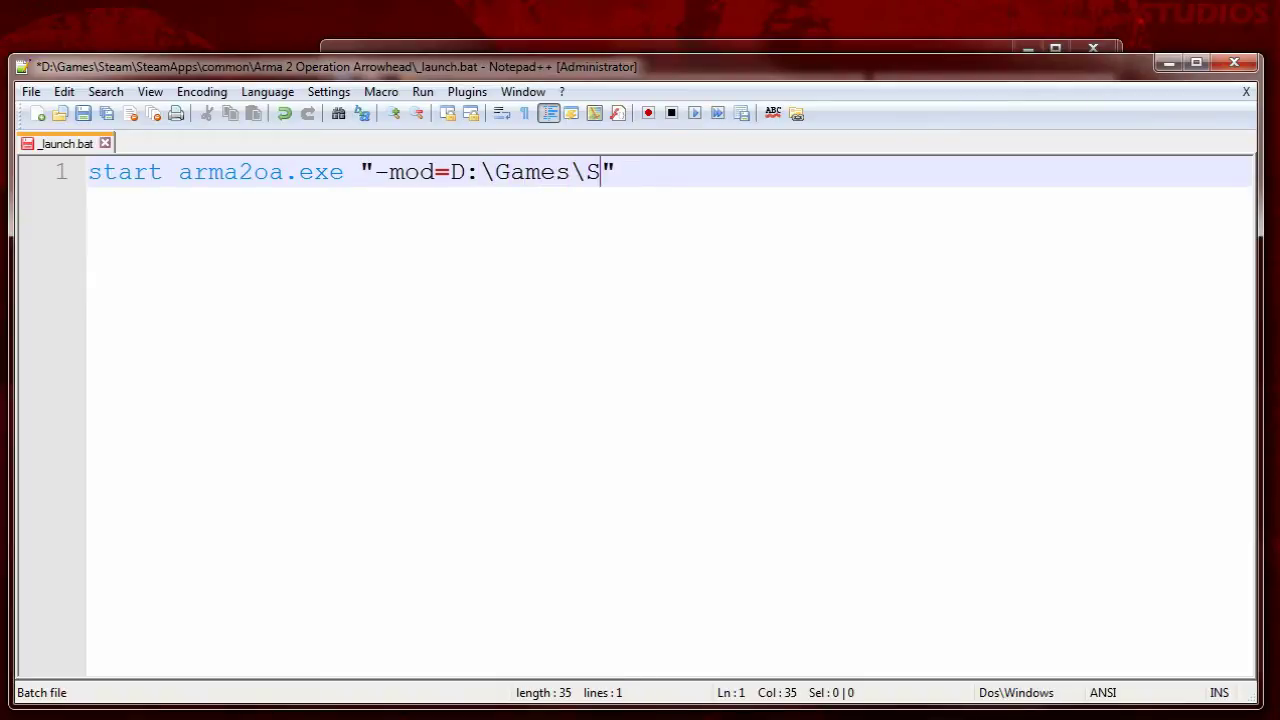
text(\Steam\)
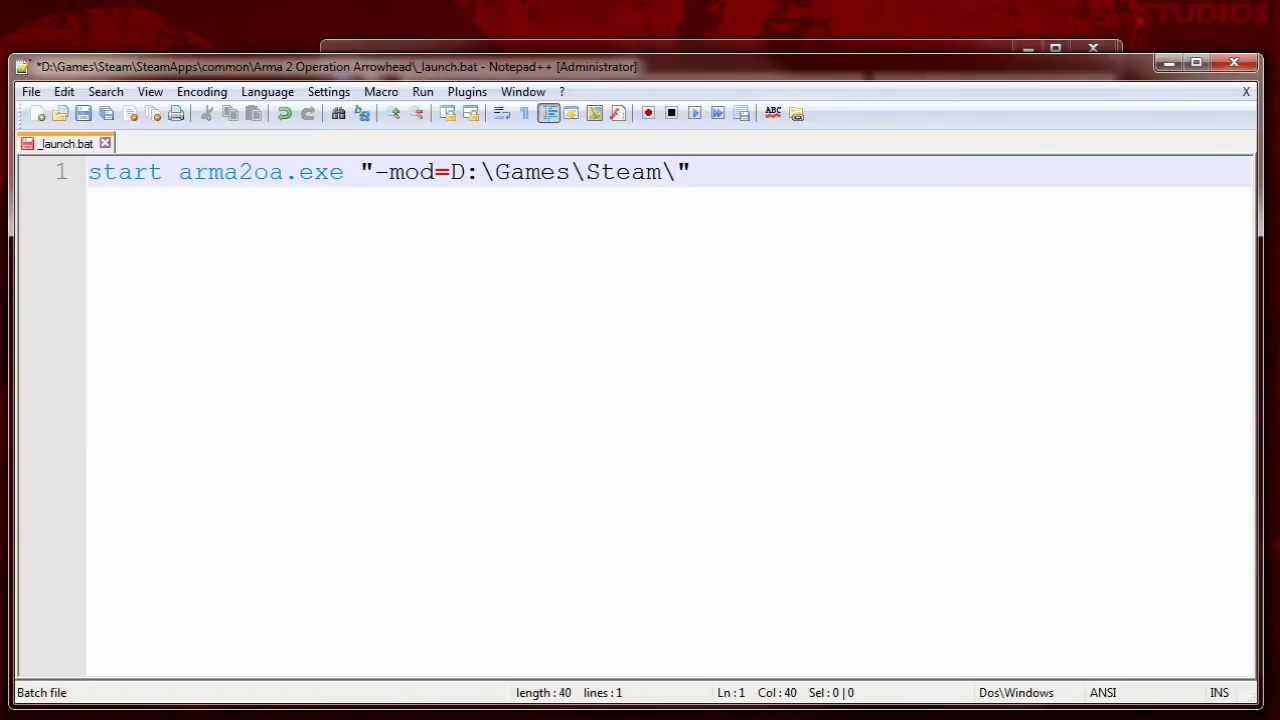
text(Apps\)
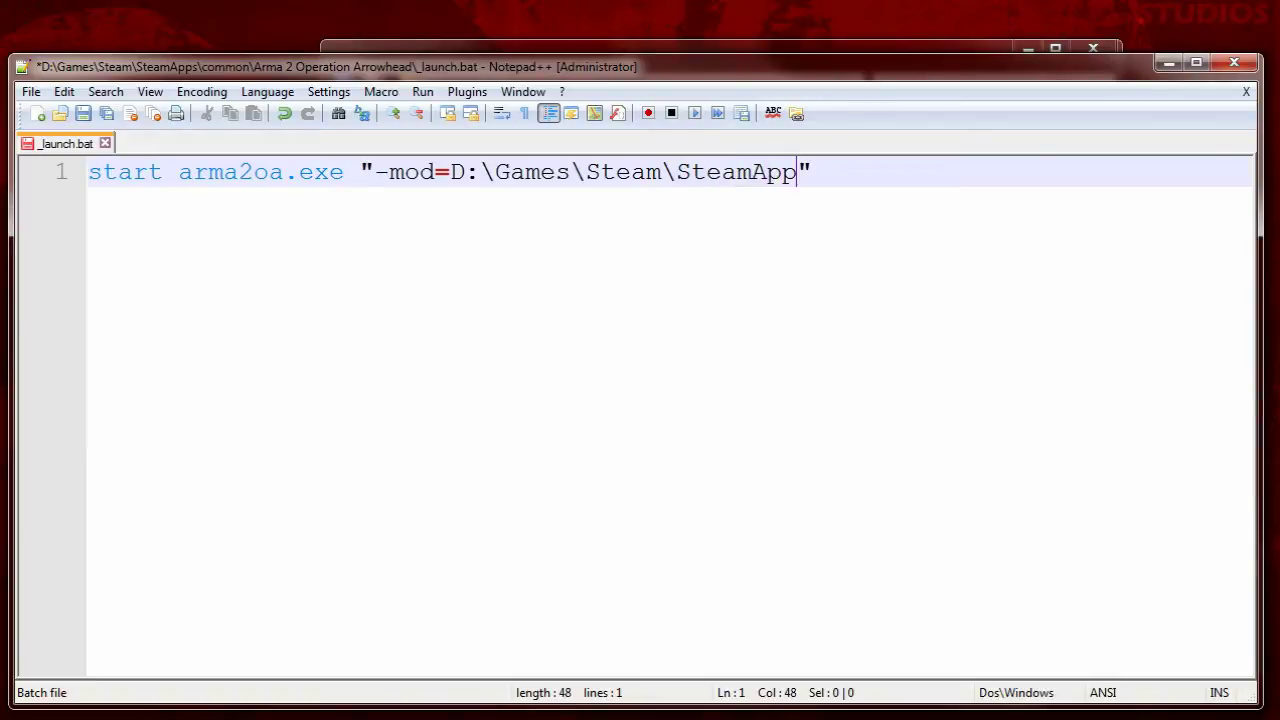
text(common\)
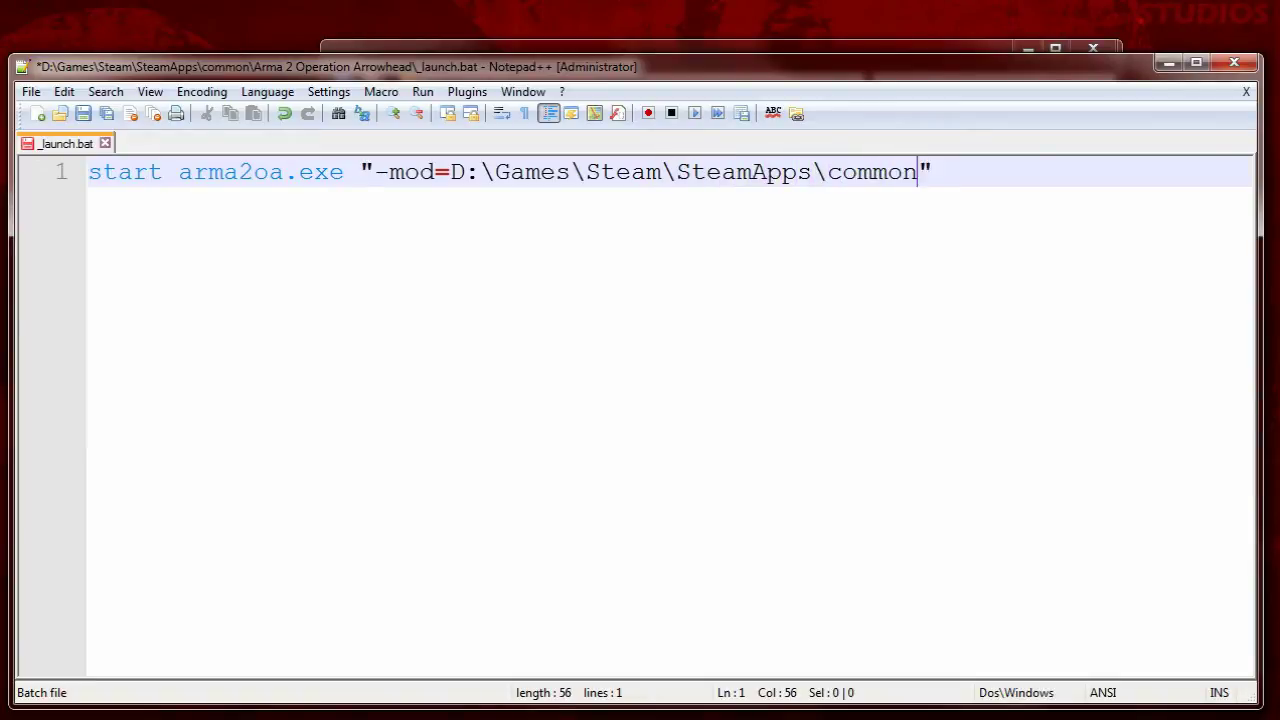
text(Arma 2)
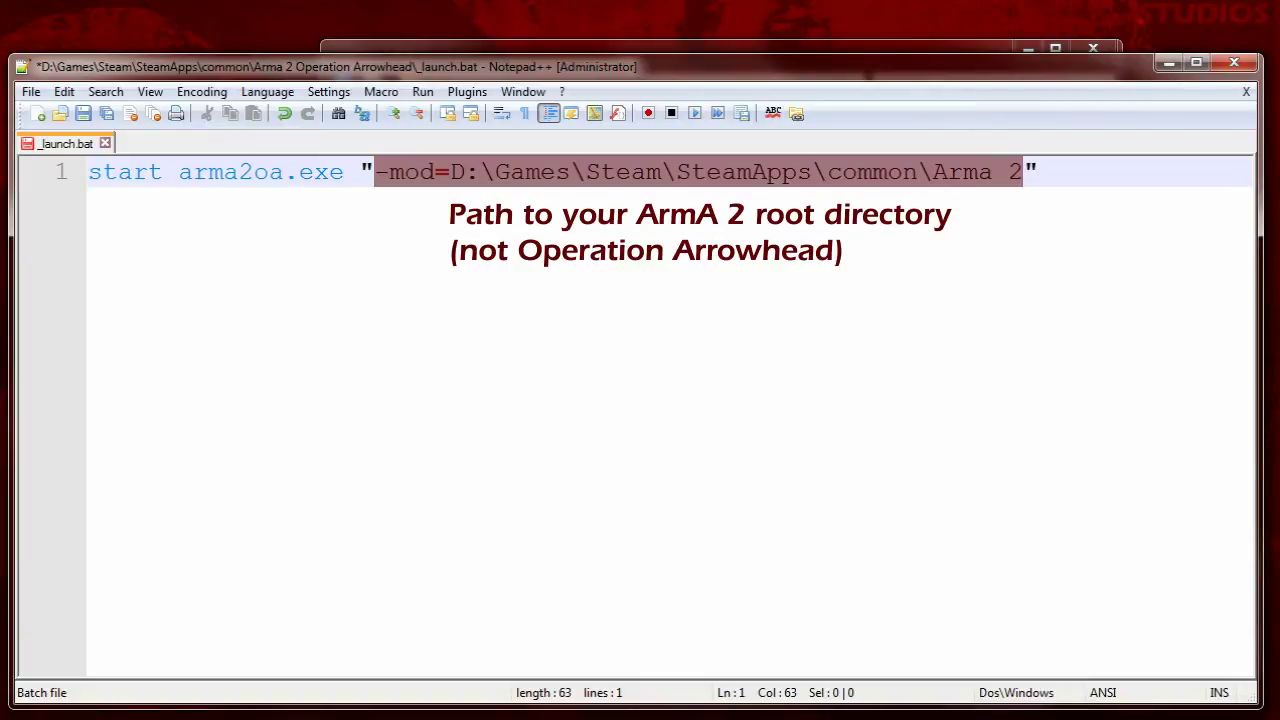
Extend the mod list inside the quotes with ;expansion;ca after the Arma 2 path.
text(;)
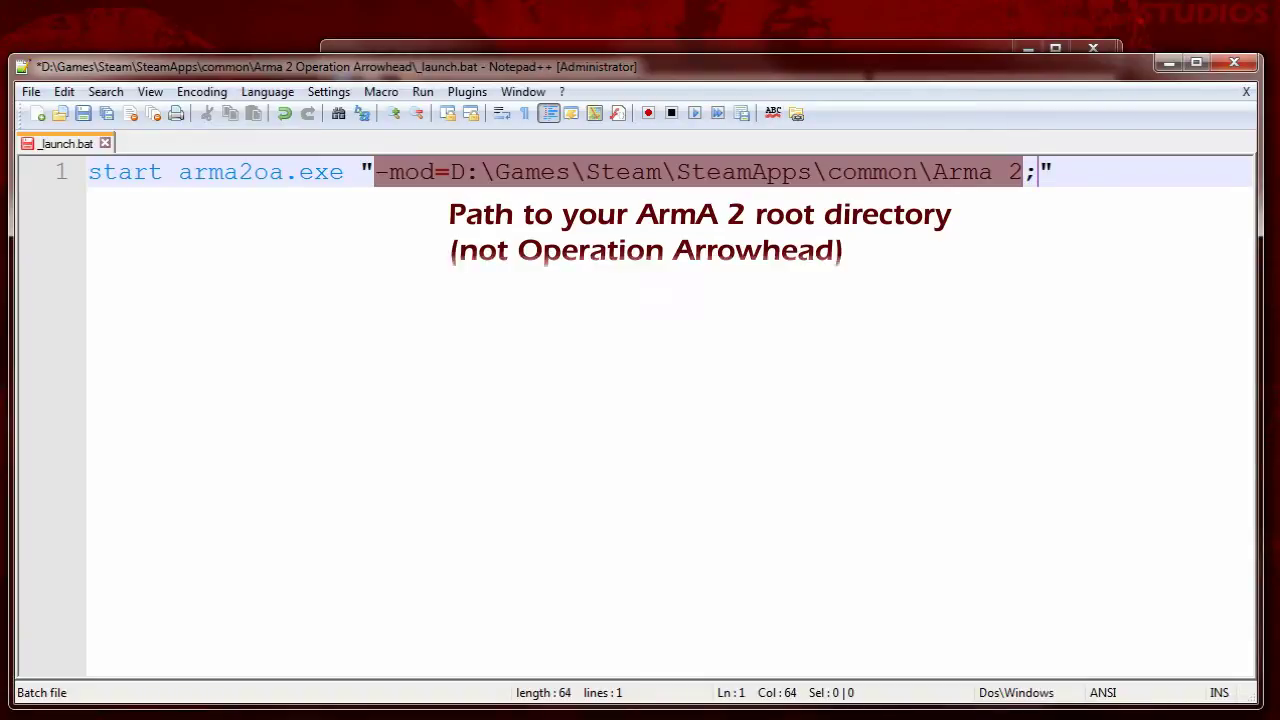
text(expansion;)
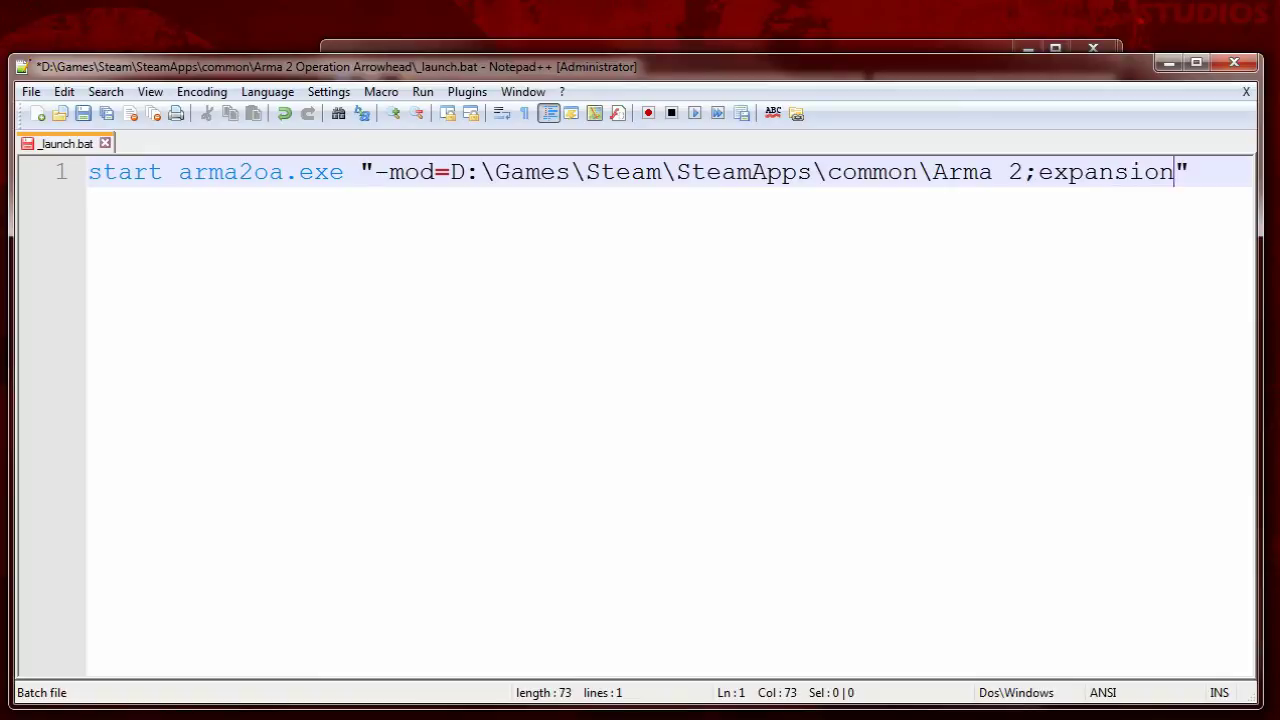
text(ca)
Switch to Windows Explorer to locate the Expansion folder in the game directory, and return to _launch.bat in Notepad++.
click(861, 45)
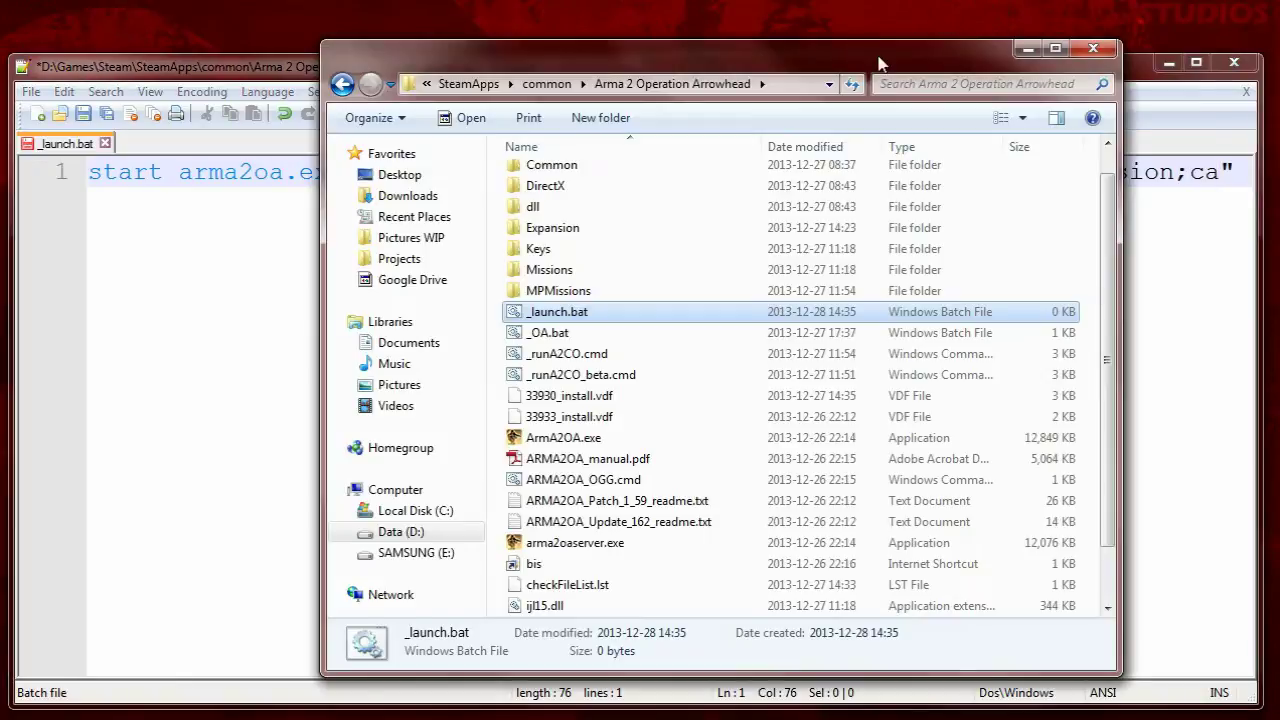
scroll(700, 385, up, 1)
click(550, 268)
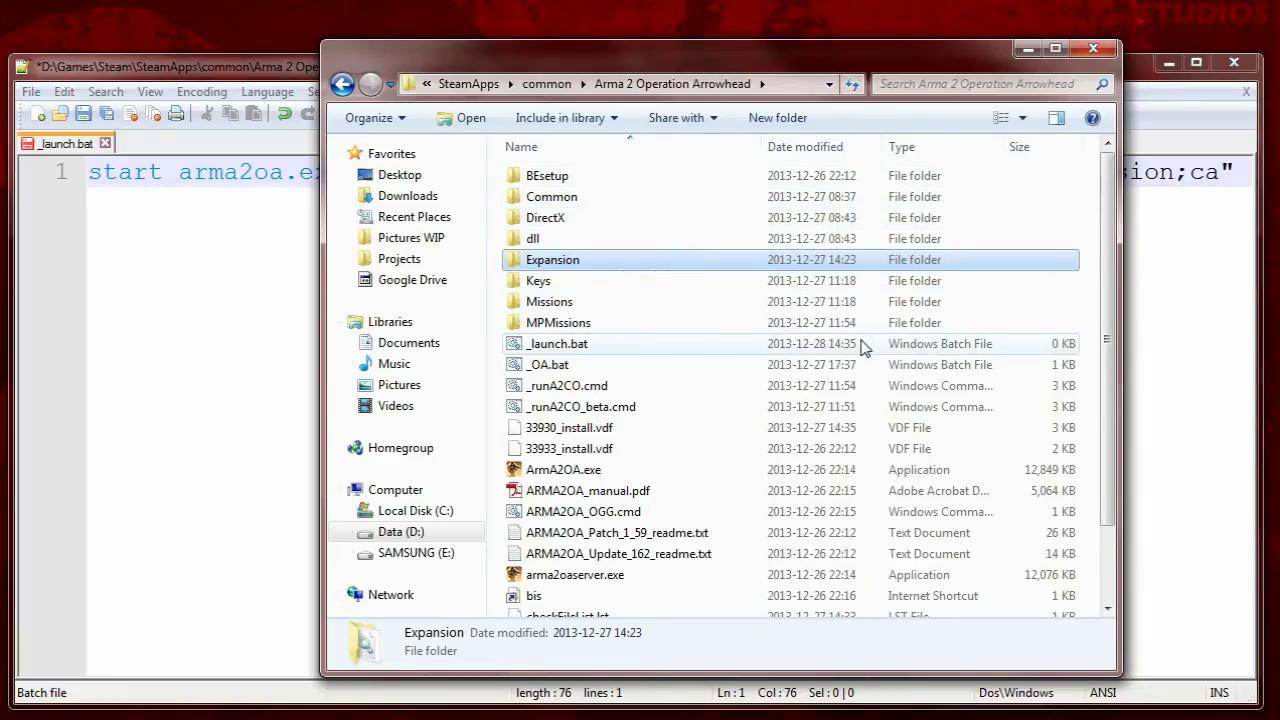
click(313, 68)
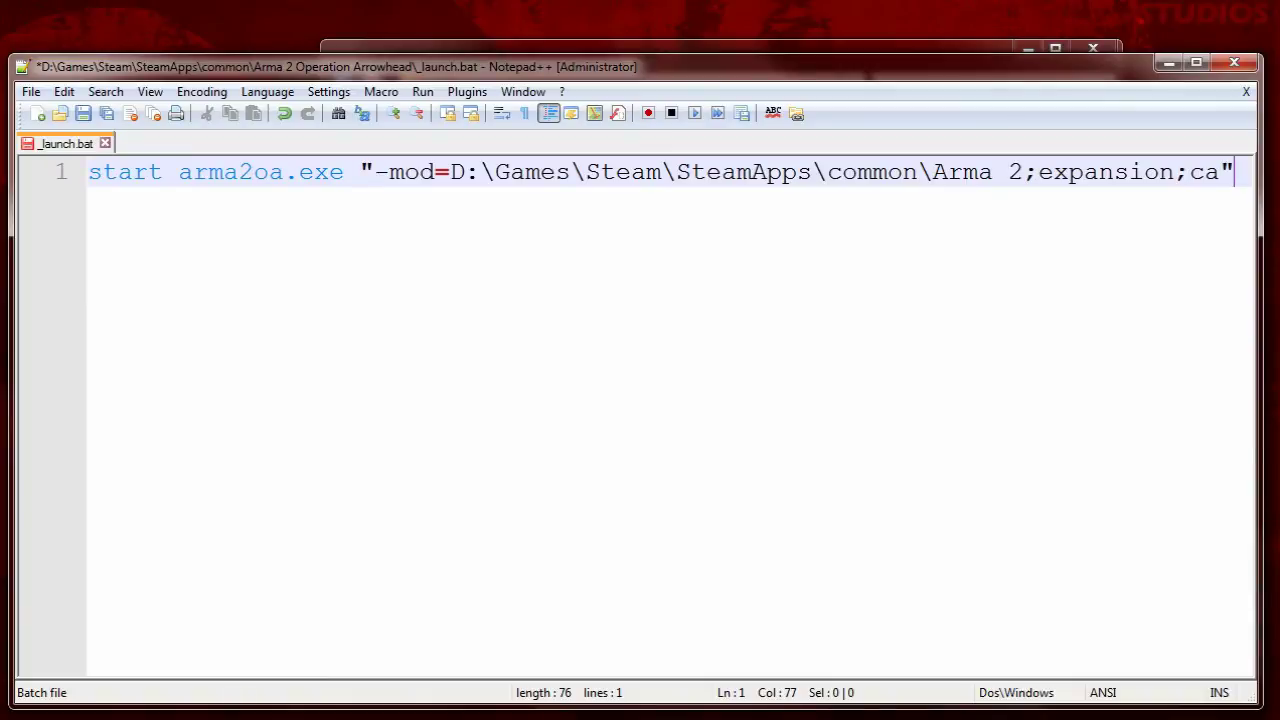
Append the launch parameters -nosplash and -window after the closing quote of the mod list.
text(-)
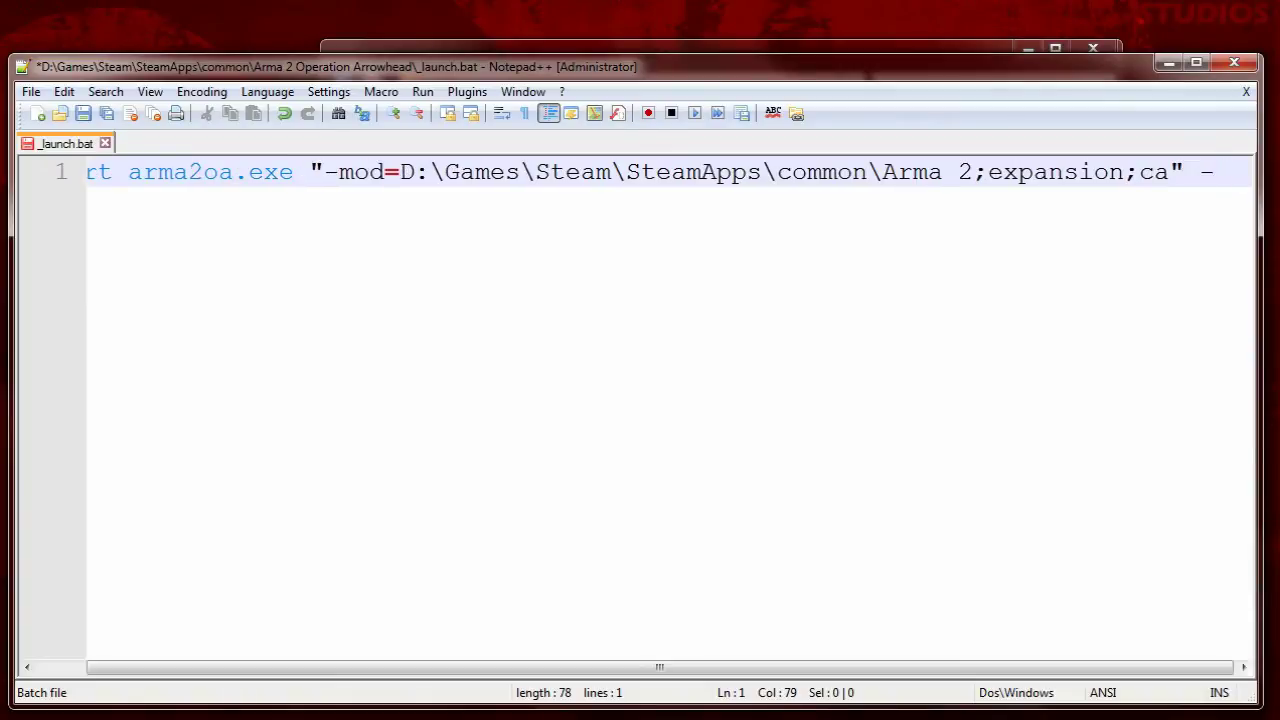
text(nosplash)
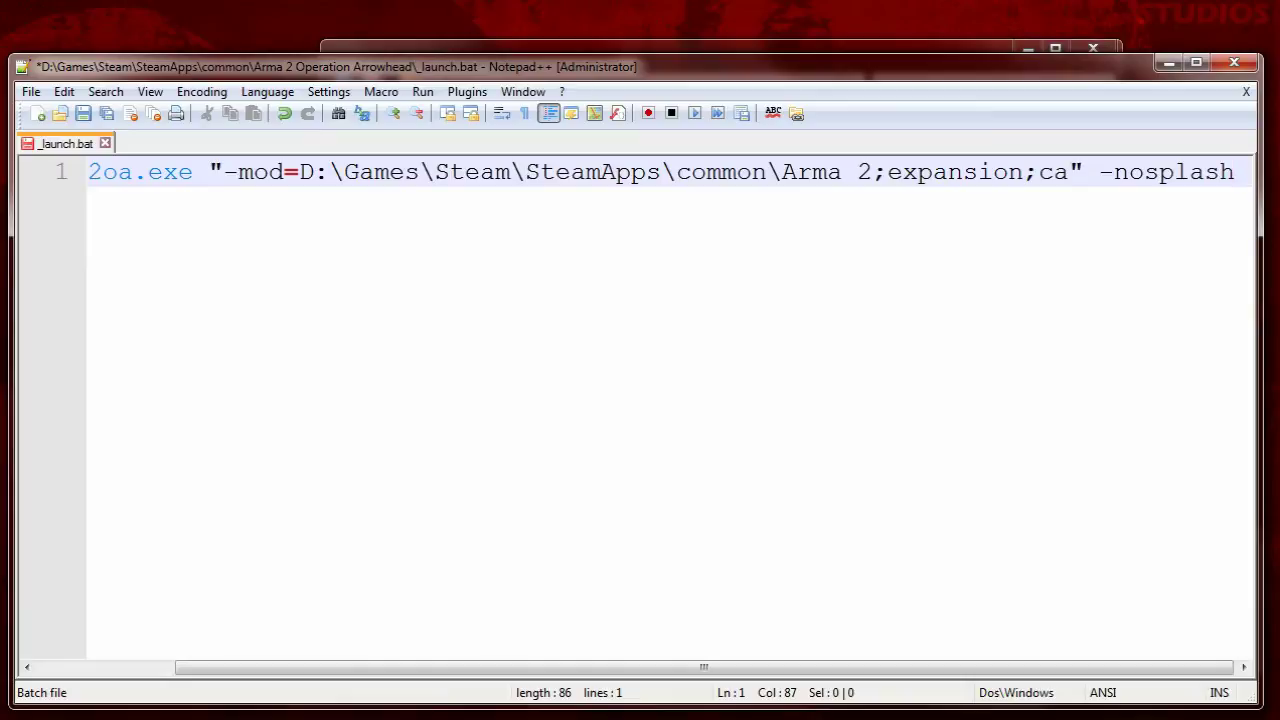
text(0)
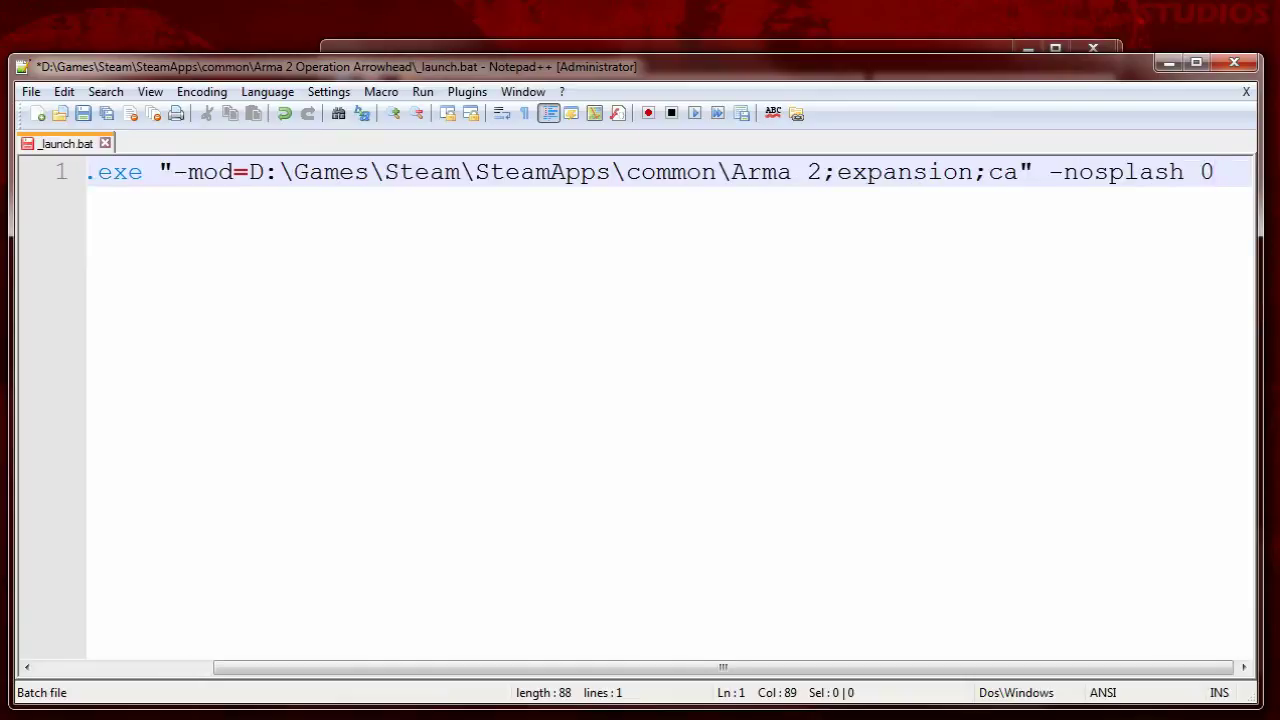
key(BackSpace)
text(-window)
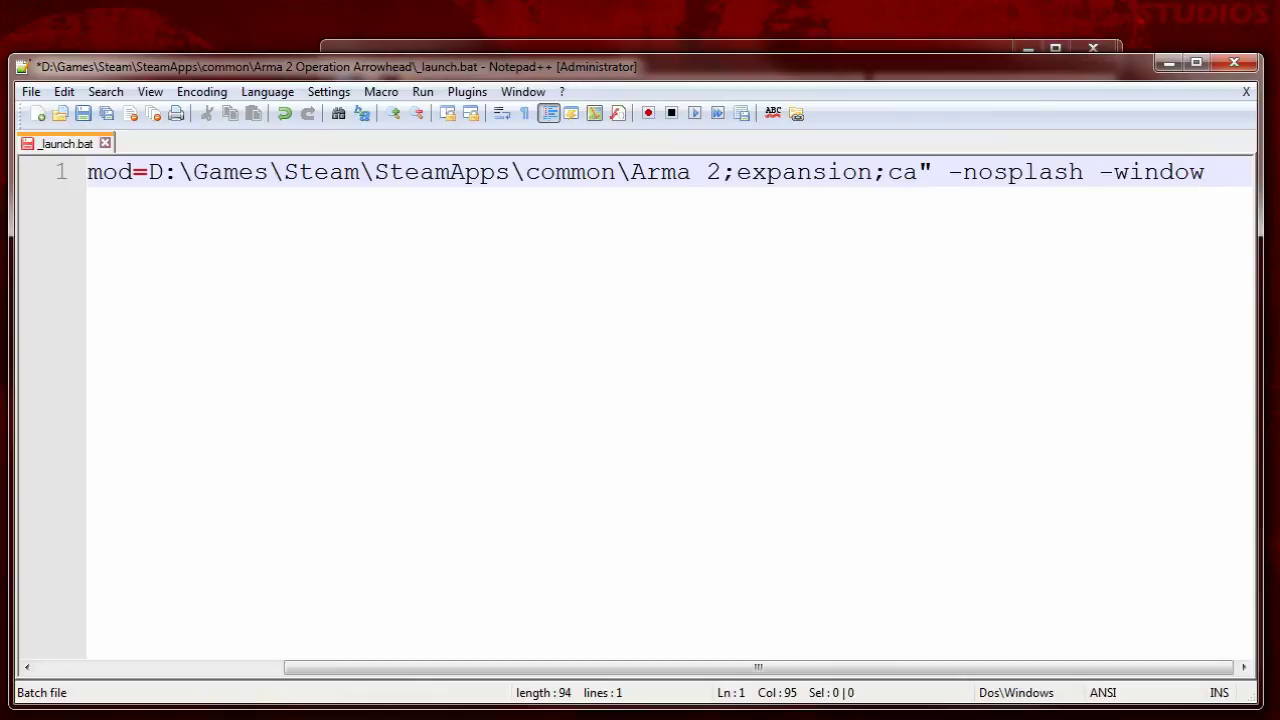
Append the memory parameters -maxVRAM=2047 and -maxMem=2047 after -window, separated by spaces.
text(-maxVRAM)
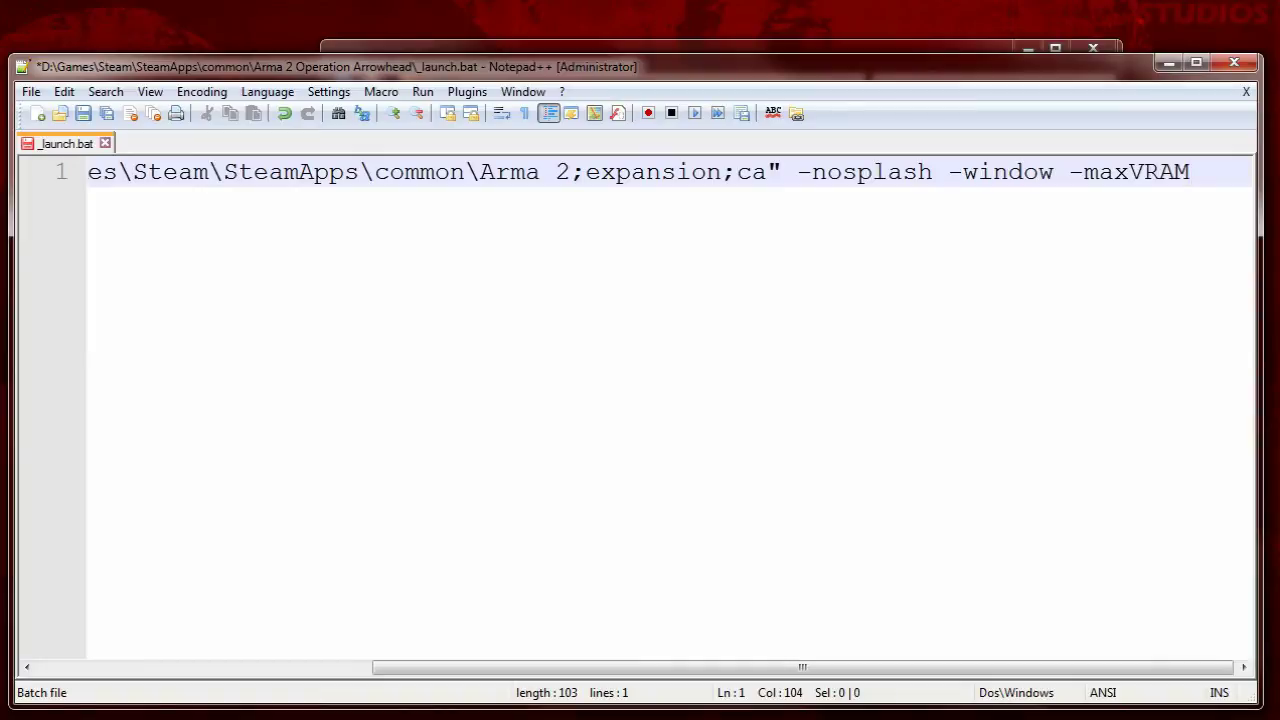
text(=2047)
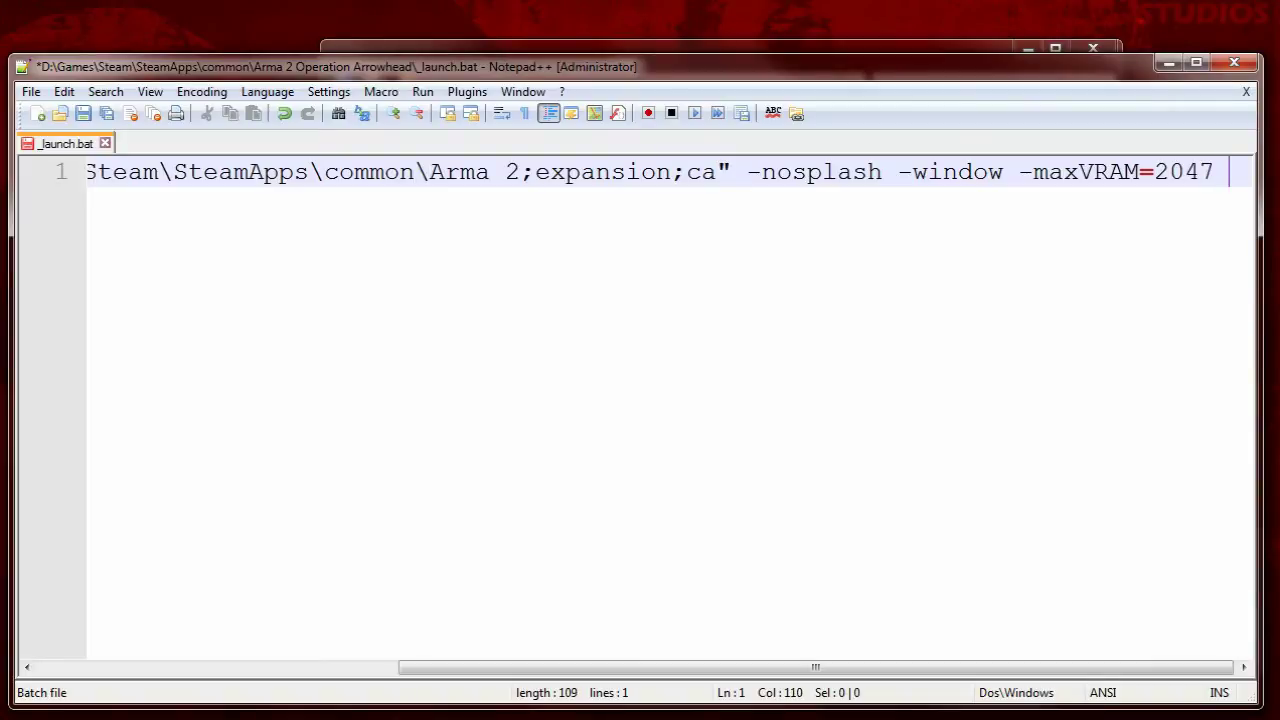
text(-max)
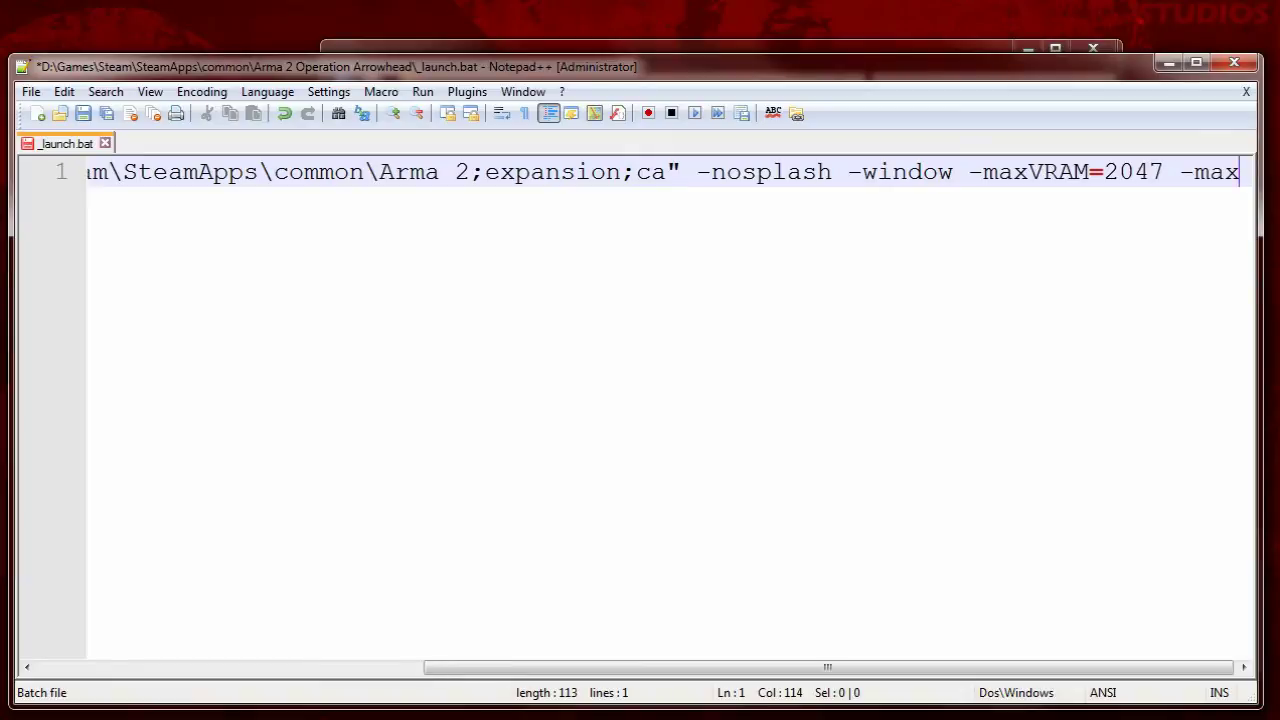
text(Mem=204)
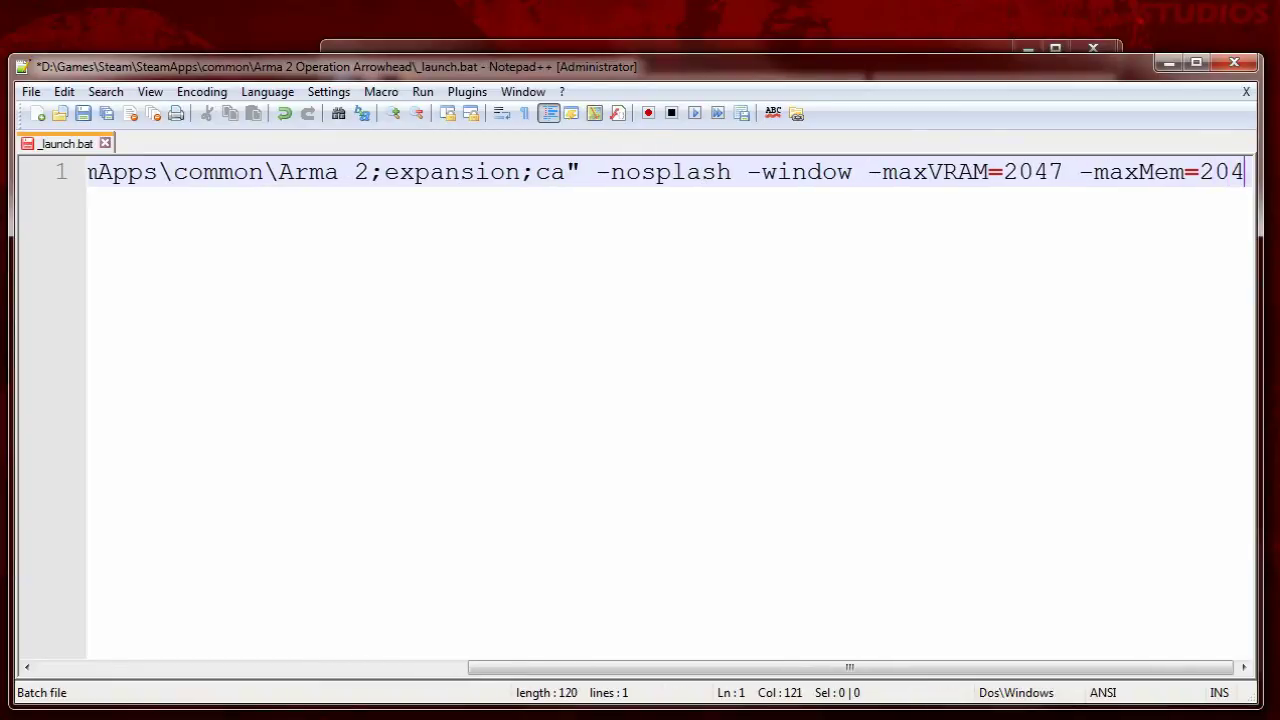
text(7)
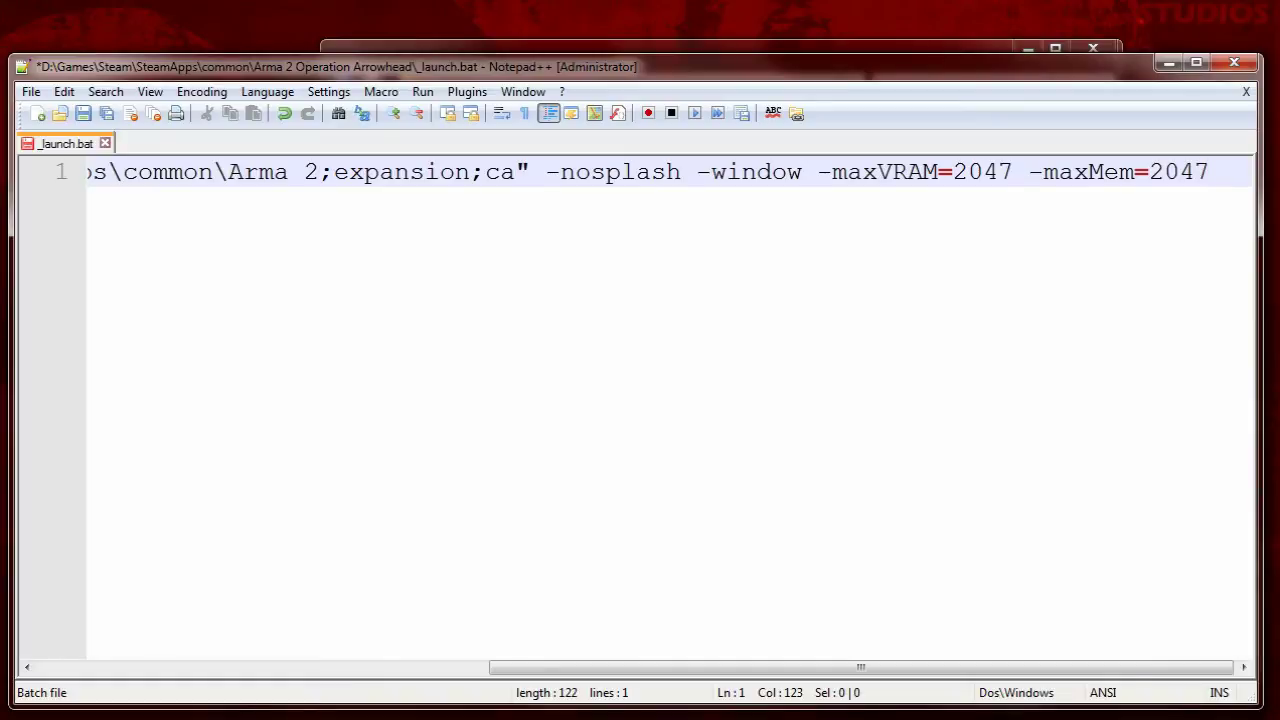
Append the processor parameters -cpuCount=7 and -exThreads=7 to the end of the launch line.
text( -cpu)
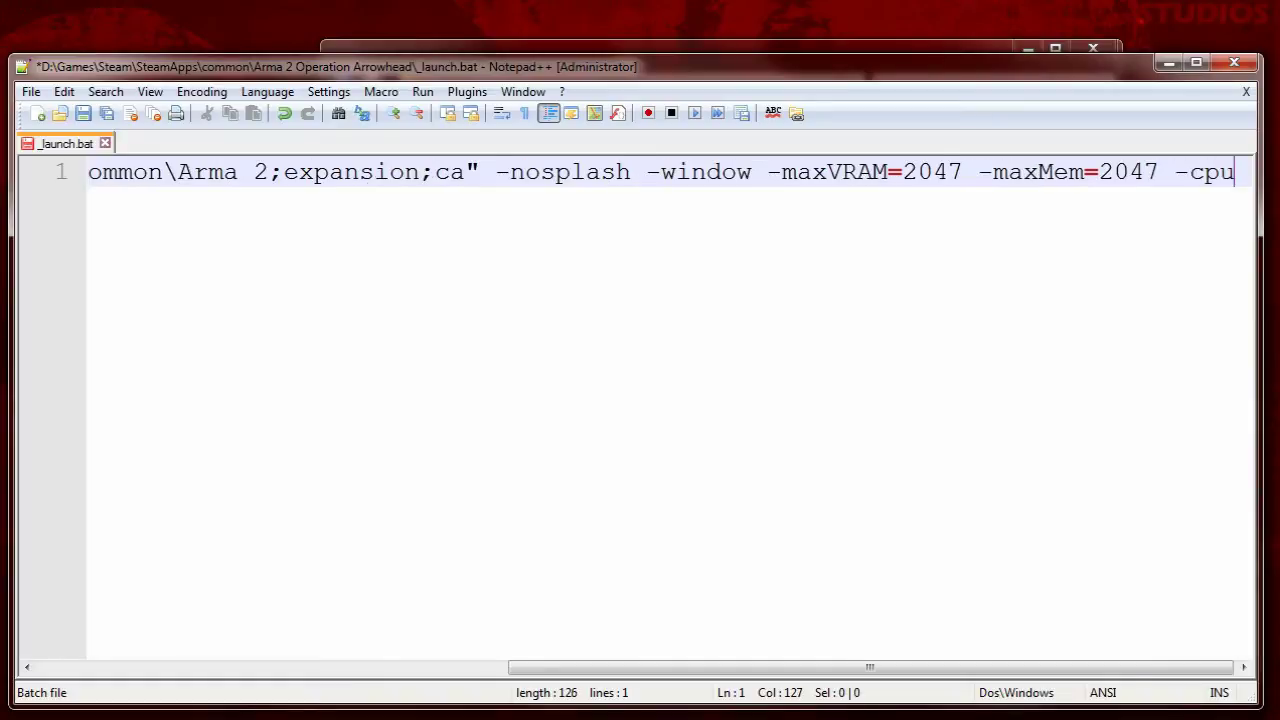
text(Count)
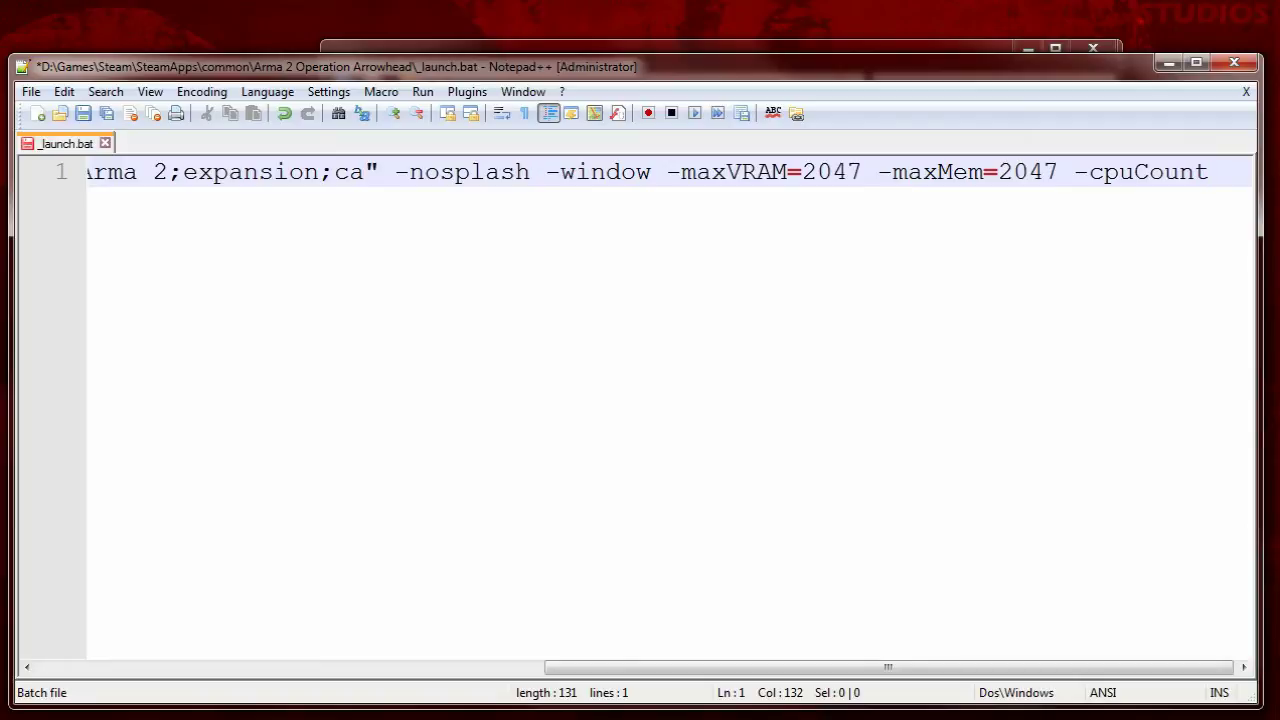
text(=7)
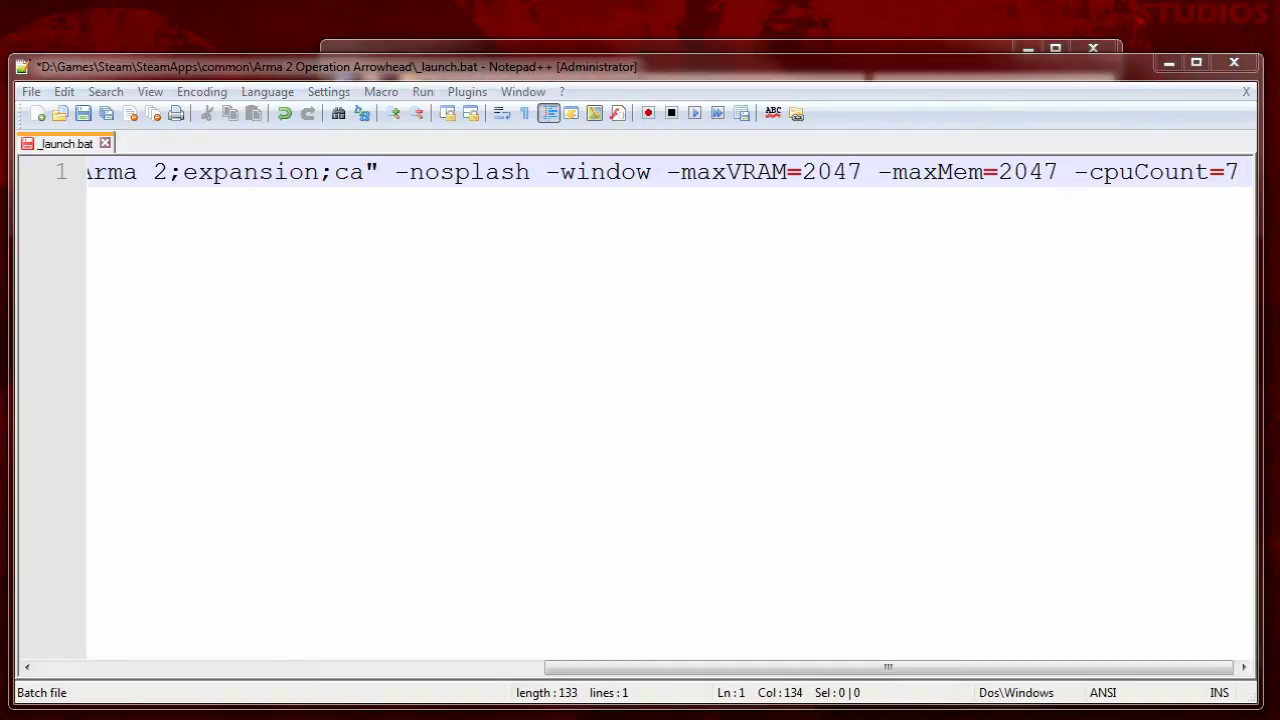
text(-ex)
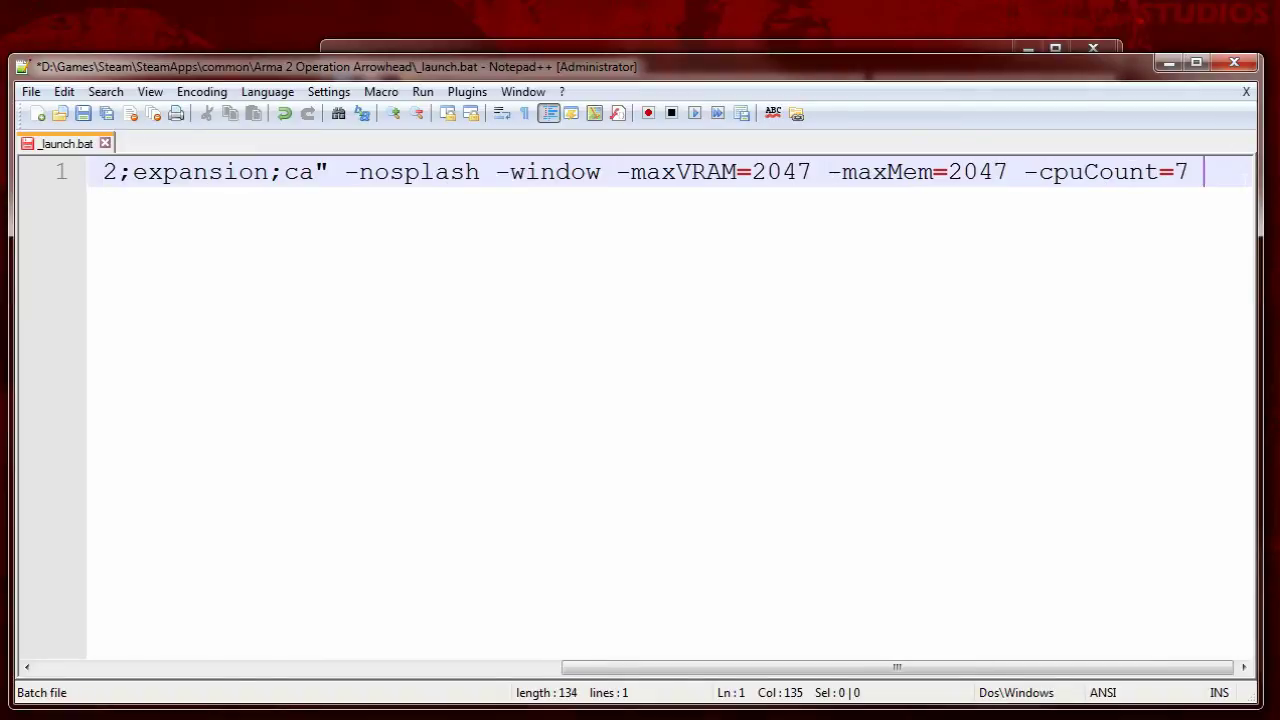
text(Threads)
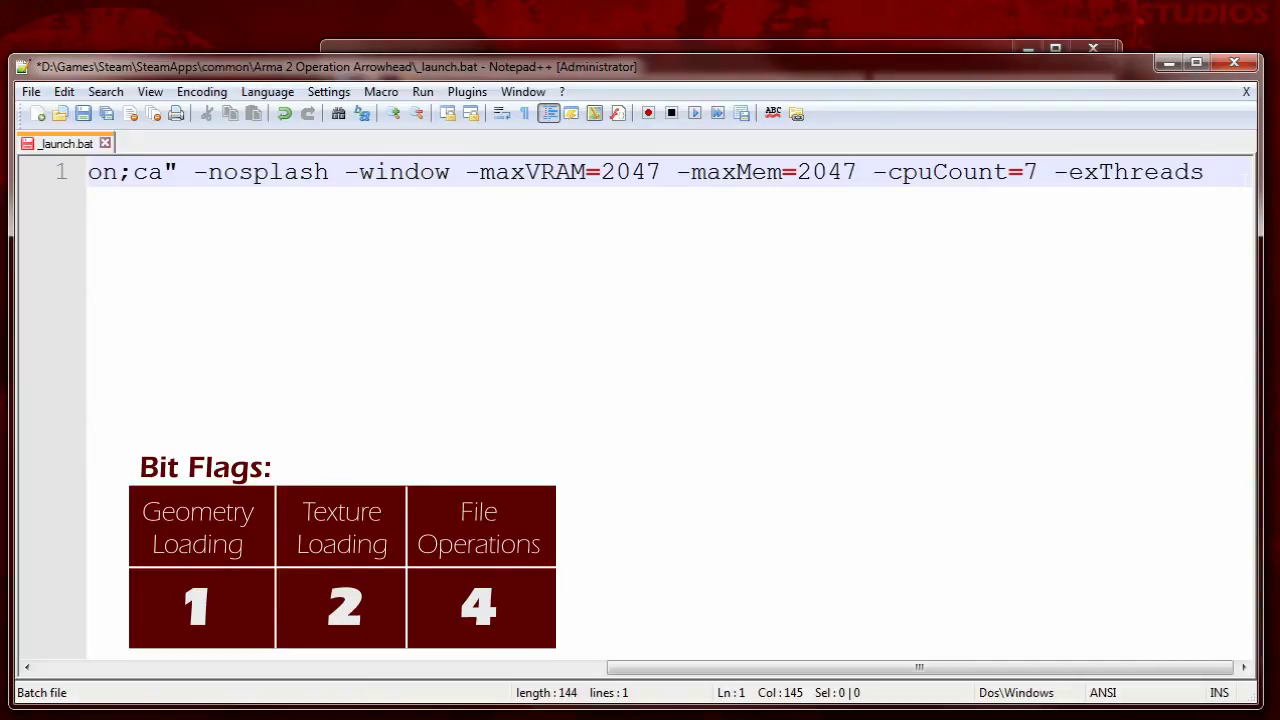
text(=7)
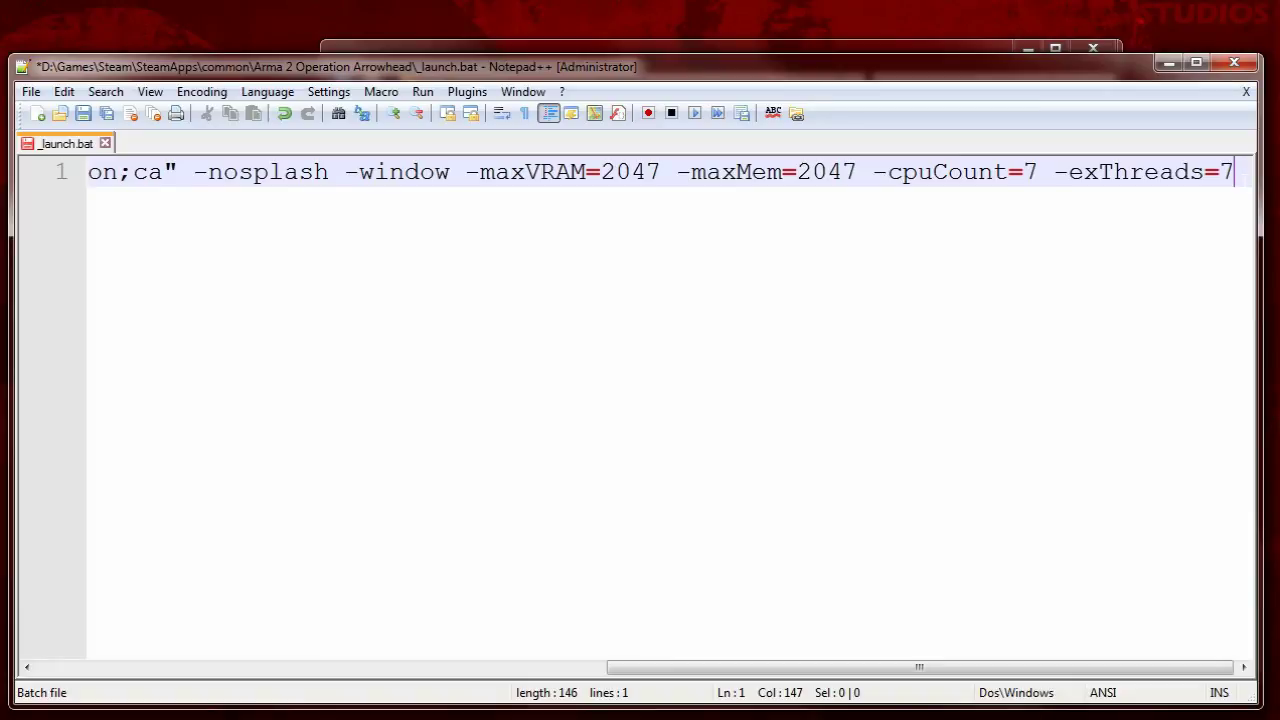
Append the parameter -showScriptErrors after -exThreads=7 on the launch line.
text(-showScriptErrors)
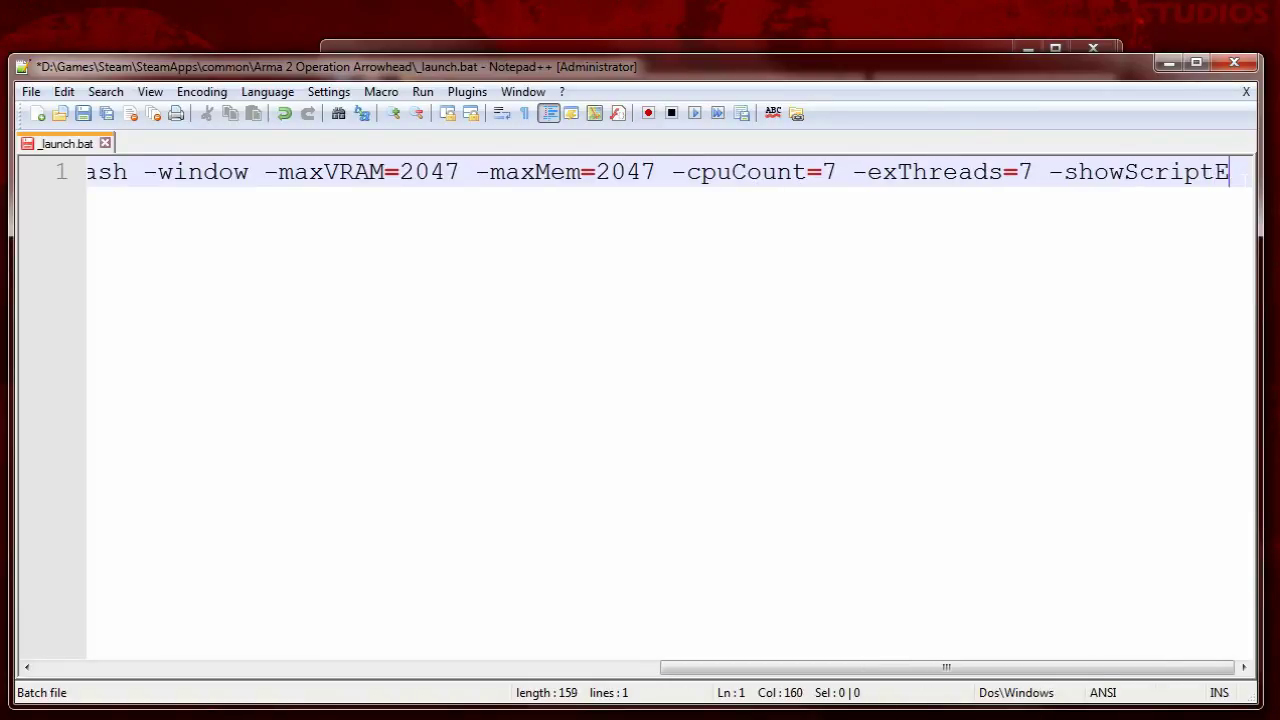
key(BackSpace)
key(BackSpace)
text(rs)
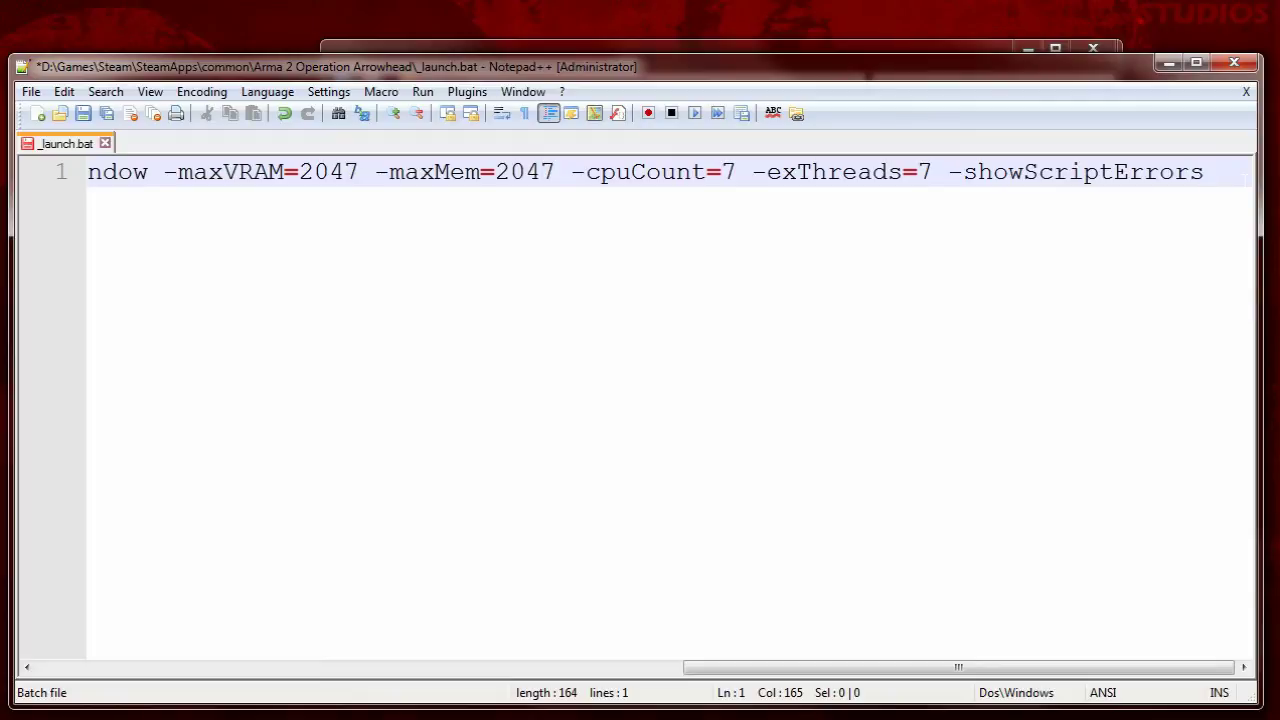
Add the command exit on a new line below the launch line and save _launch.bat.
key(Return)
text(exit)
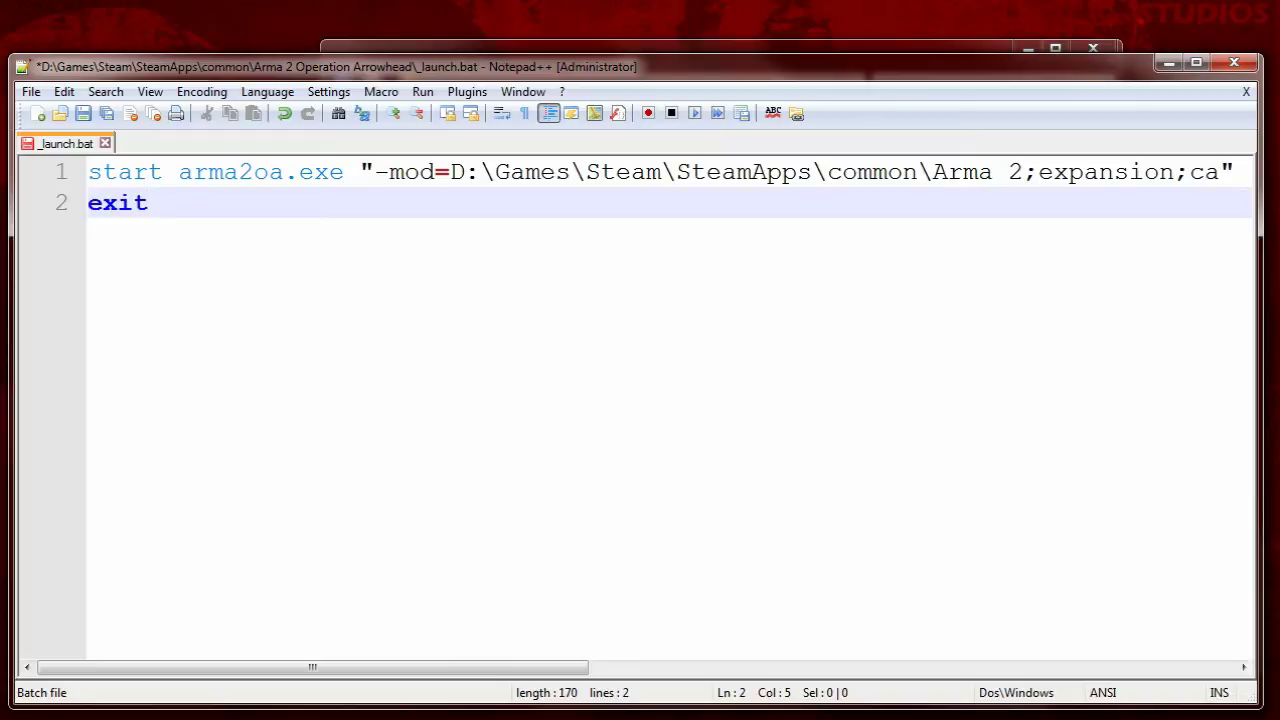
key(ctrl+s)
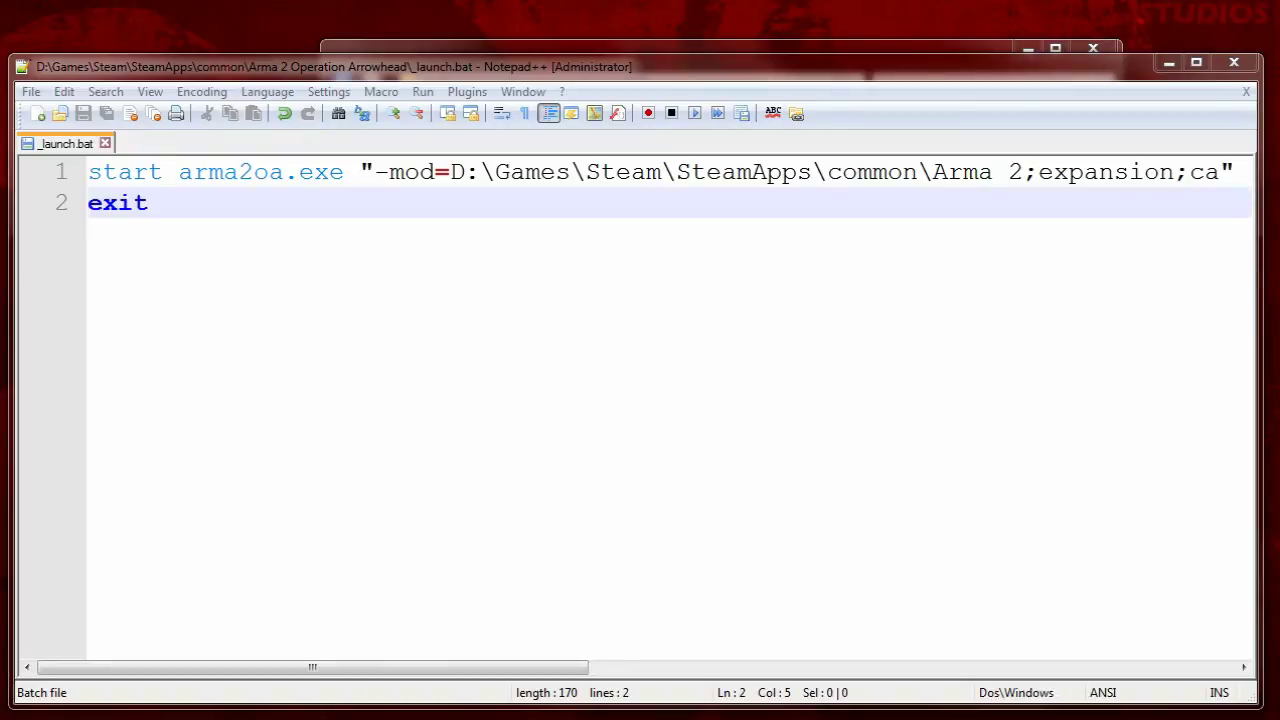
Switch to the ArmA 2 documents folder in Windows Explorer and open ArmA2OA.cfg with Notepad++.
key(alt+Tab)
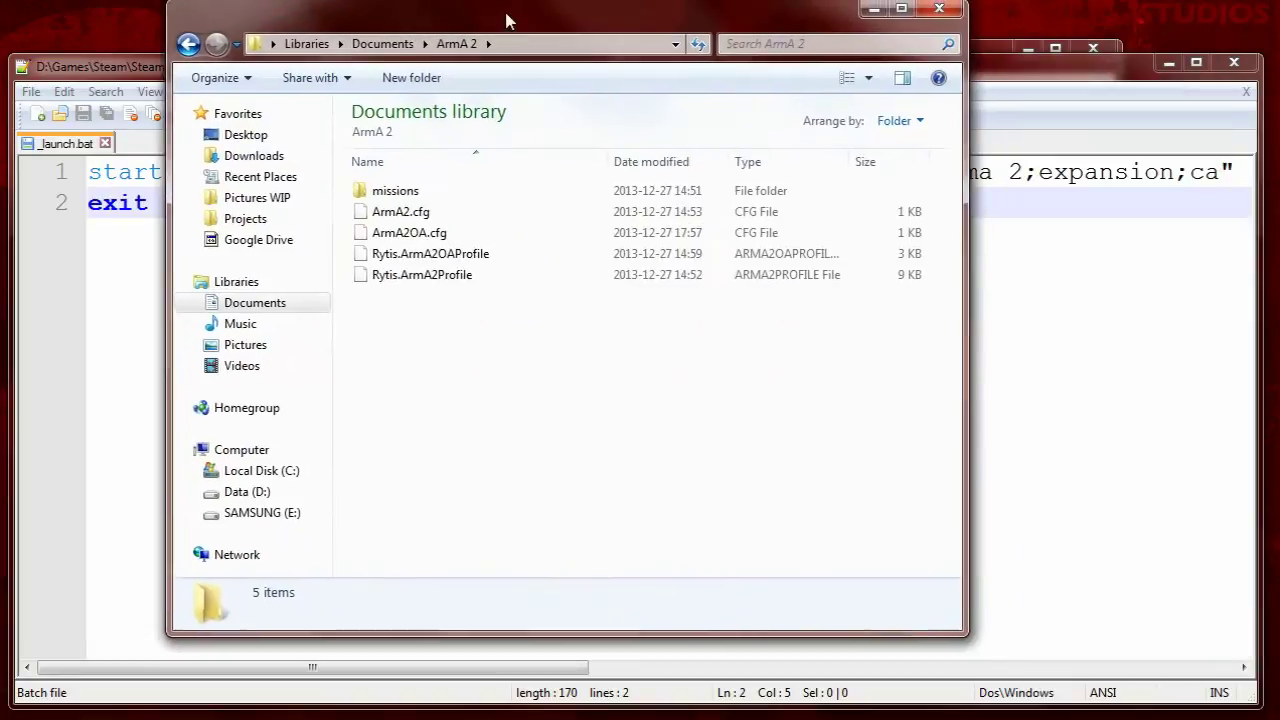
drag(506, 20, 555, 66)
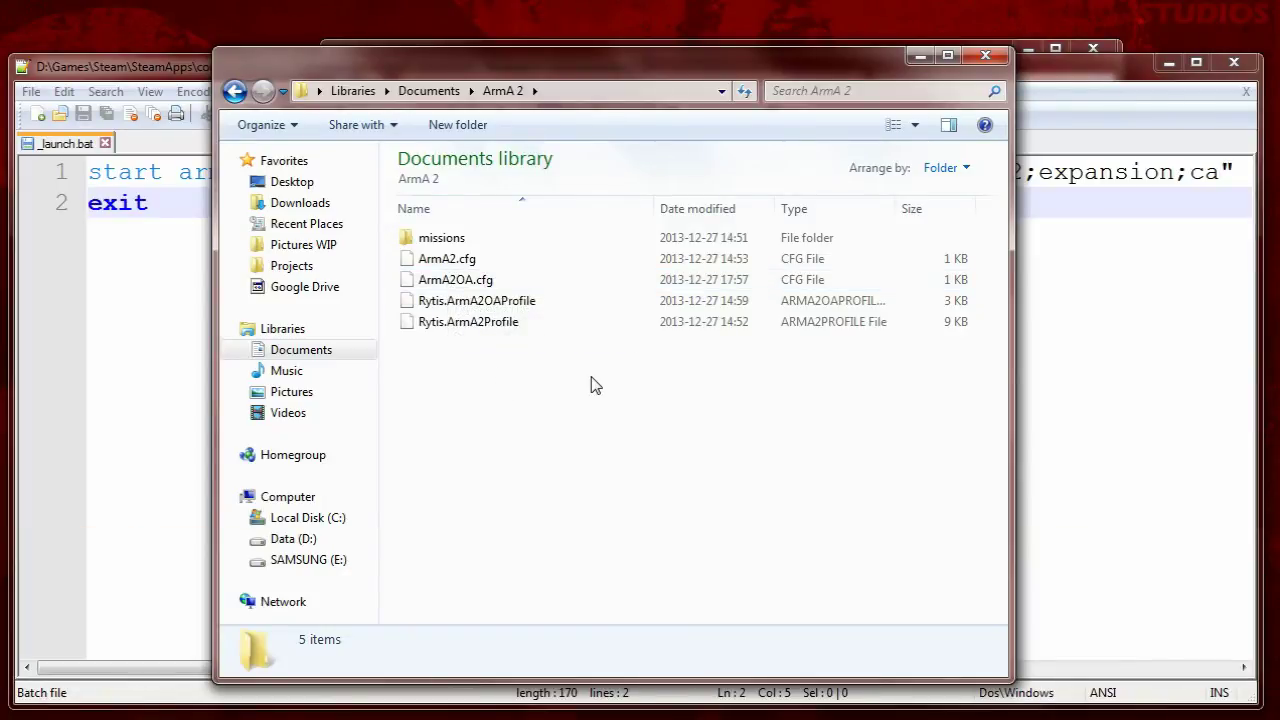
right_click(453, 283)
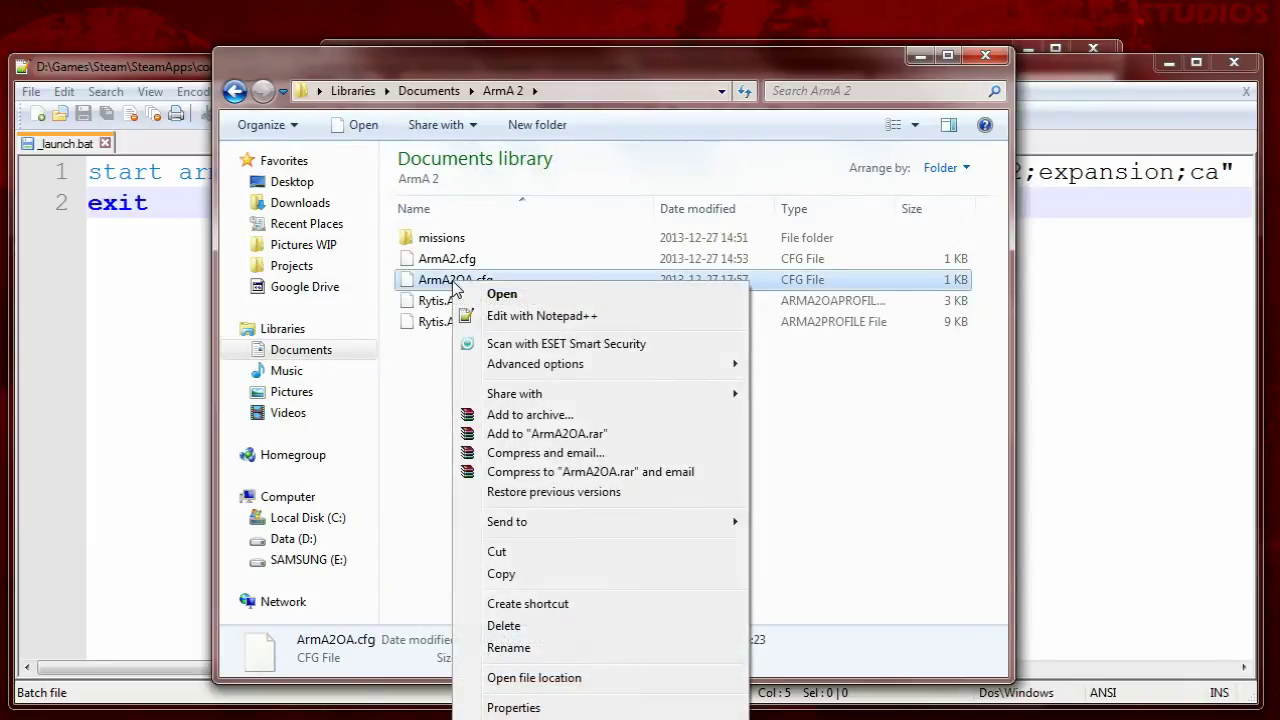
click(491, 318)
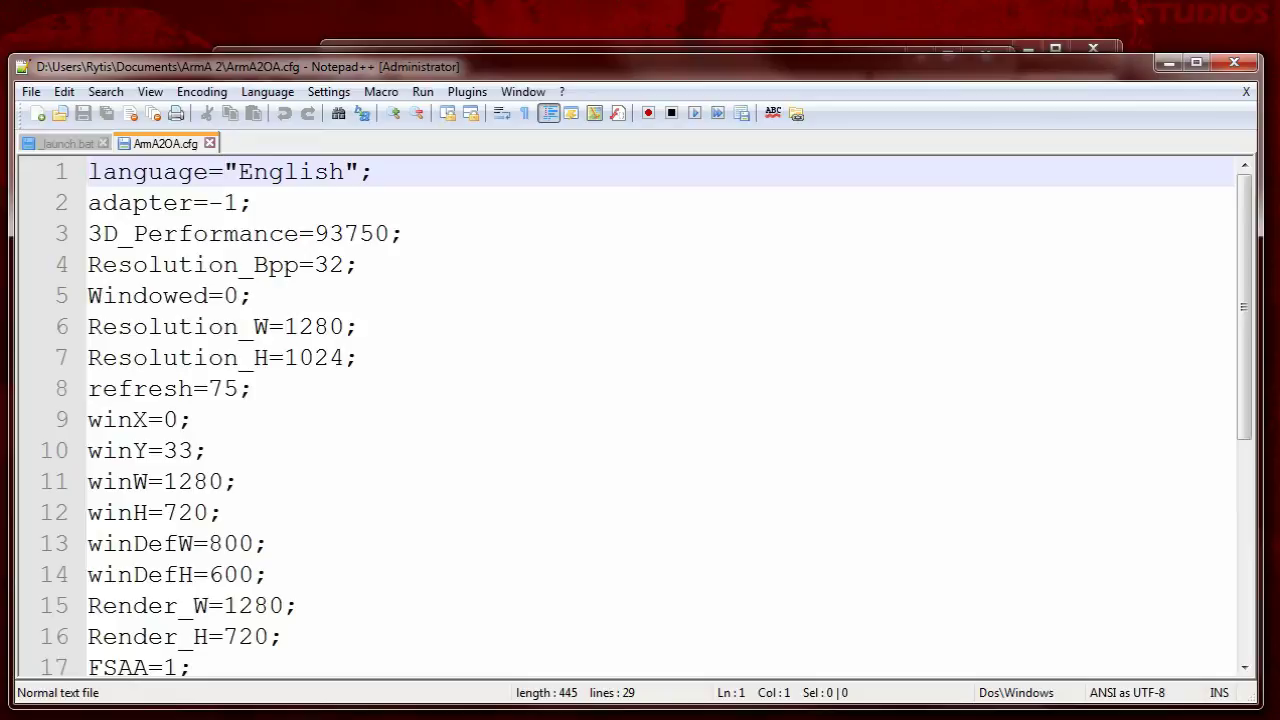
Examine the winW and winH window size and the Render_W and Render_H resolution entries in ArmA2OA.cfg.
scroll(640, 415, down, 2)
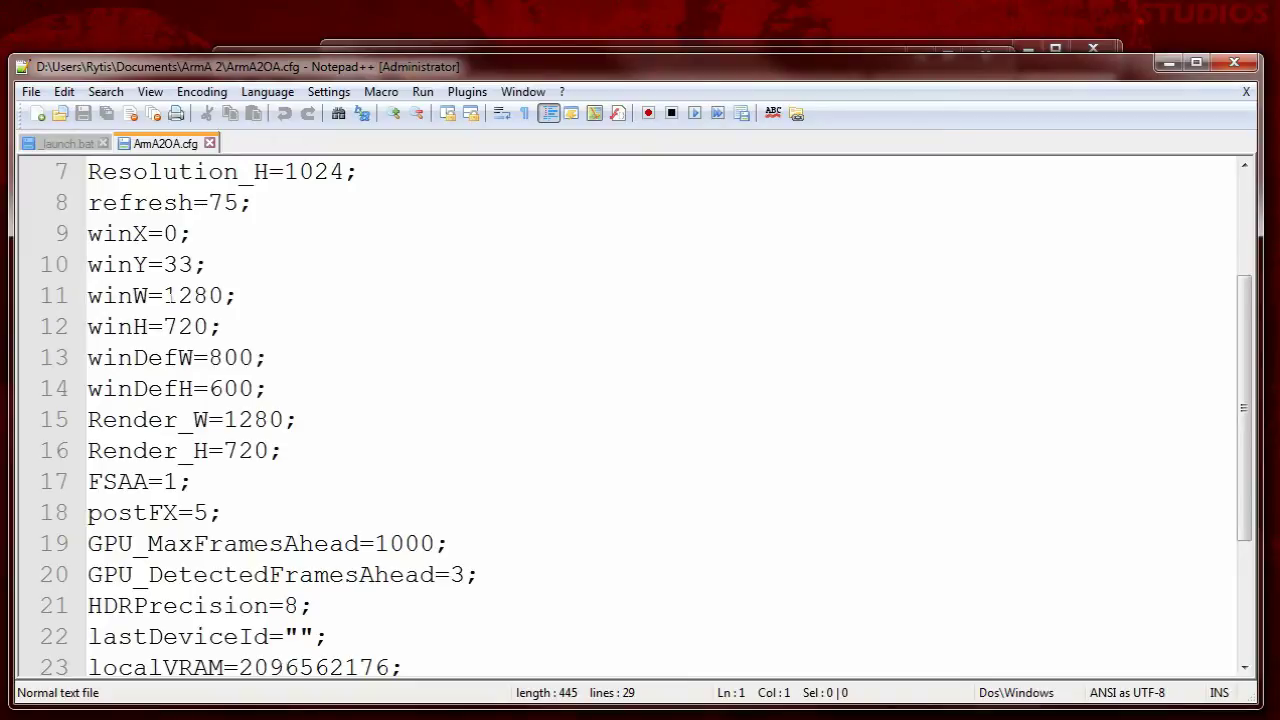
double_click(172, 326)
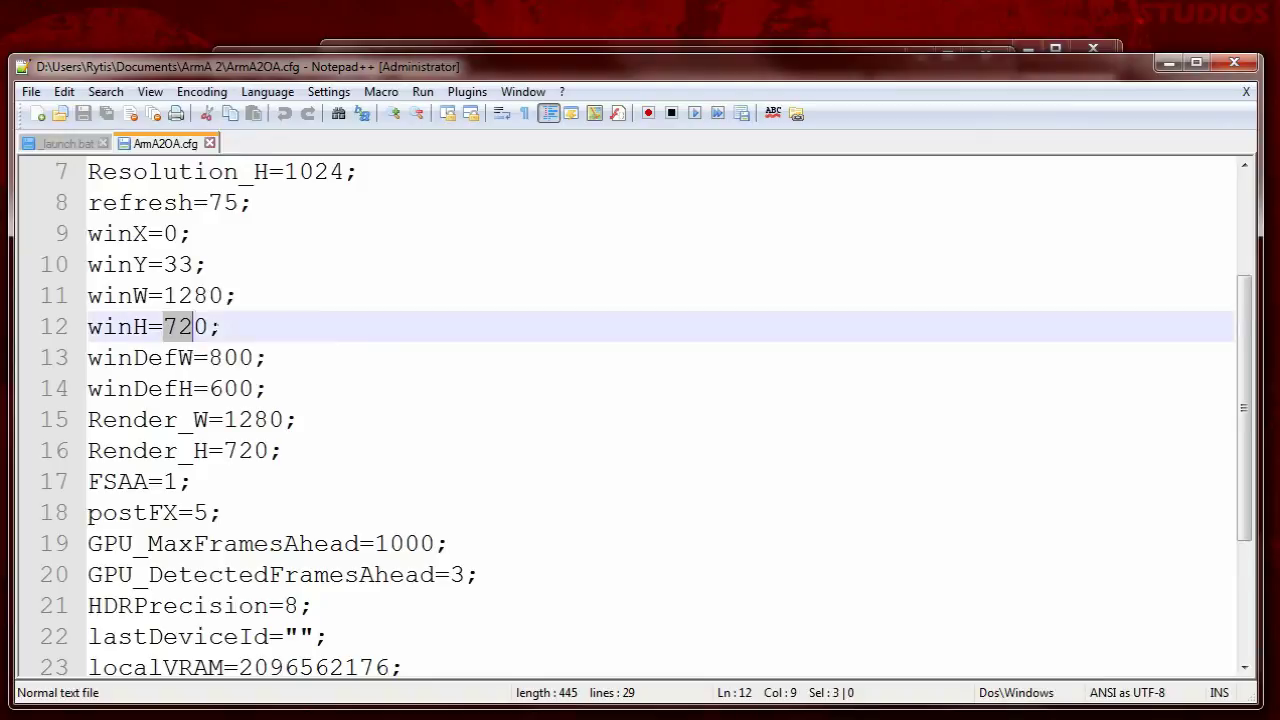
drag(163, 295, 221, 326)
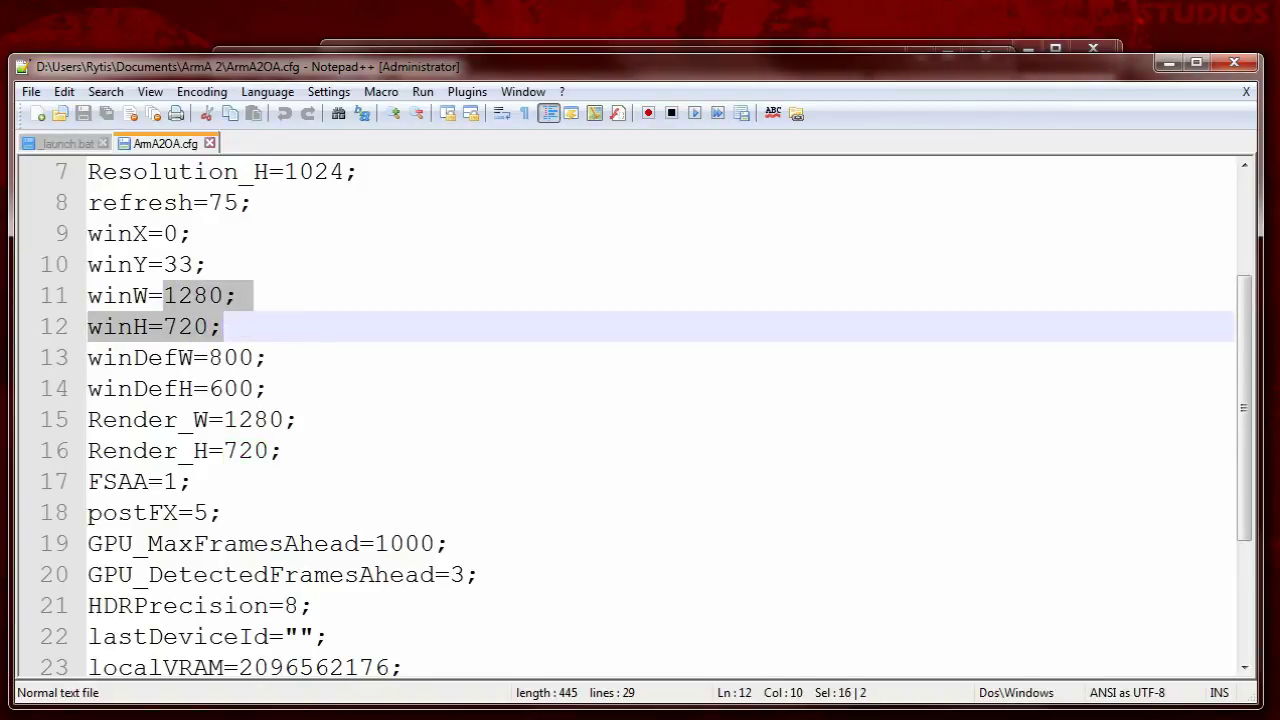
click(221, 326)
drag(89, 295, 148, 326)
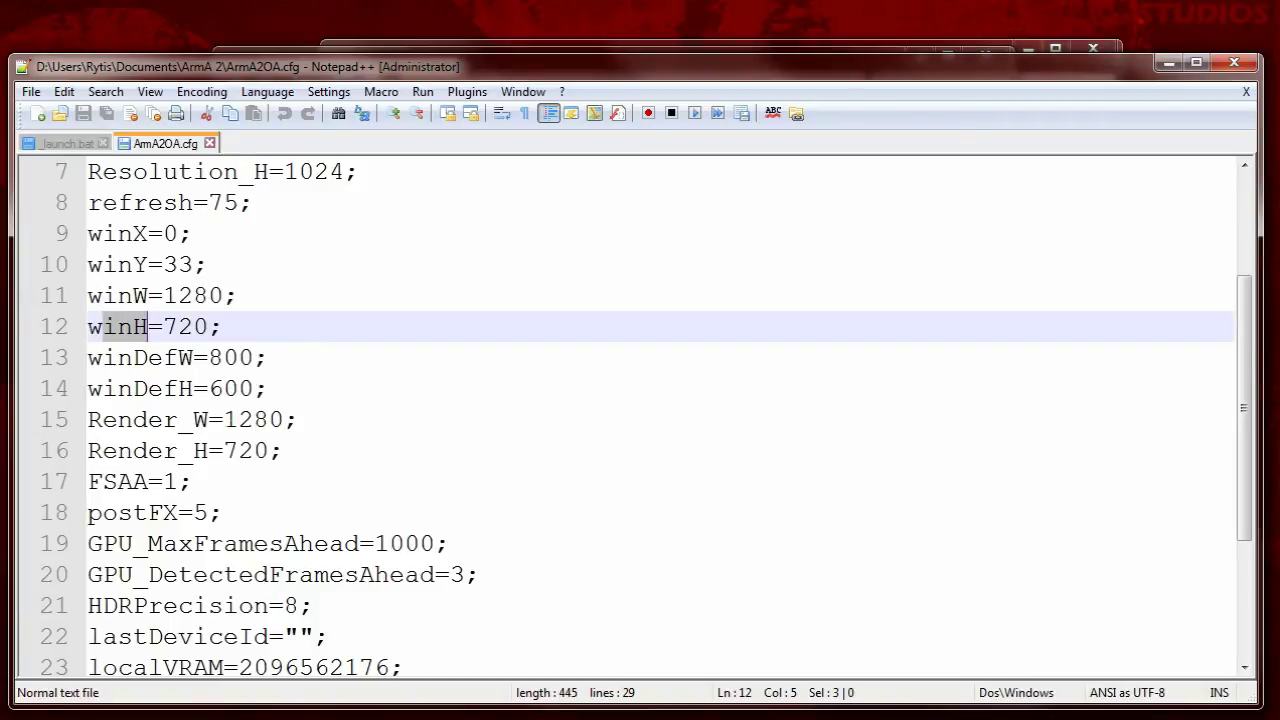
drag(224, 420, 270, 451)
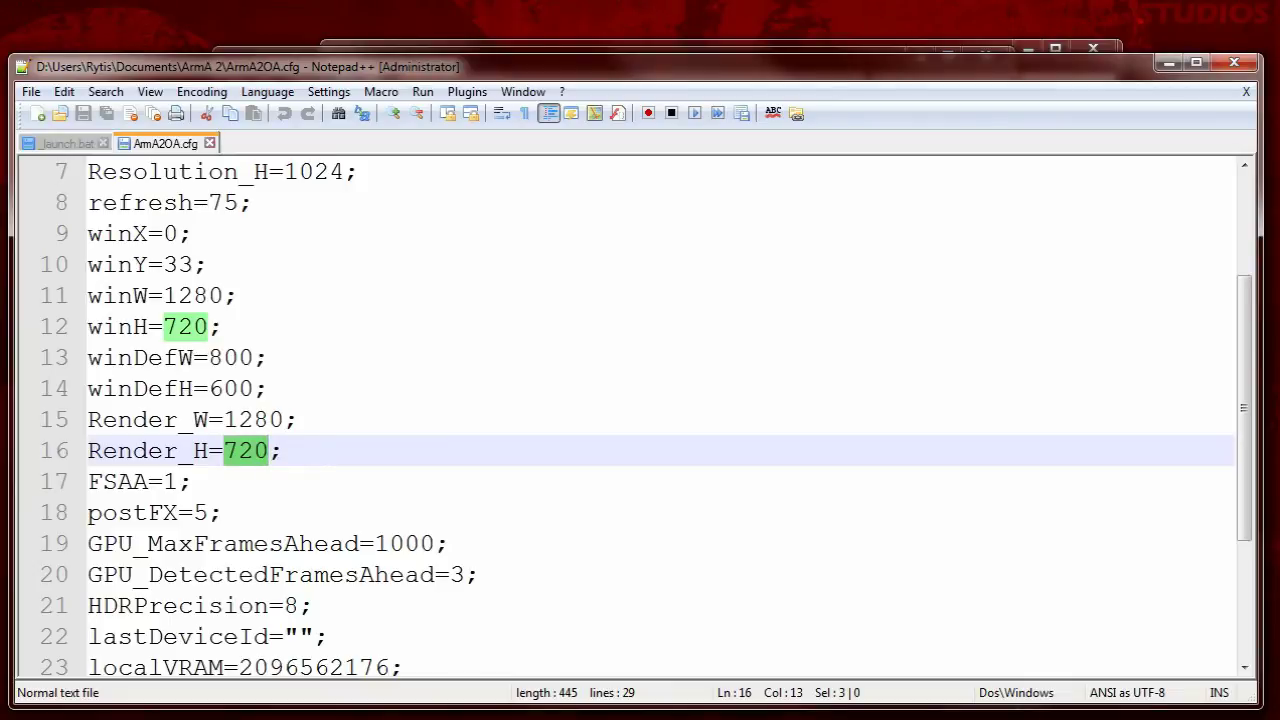
drag(100, 295, 243, 328)
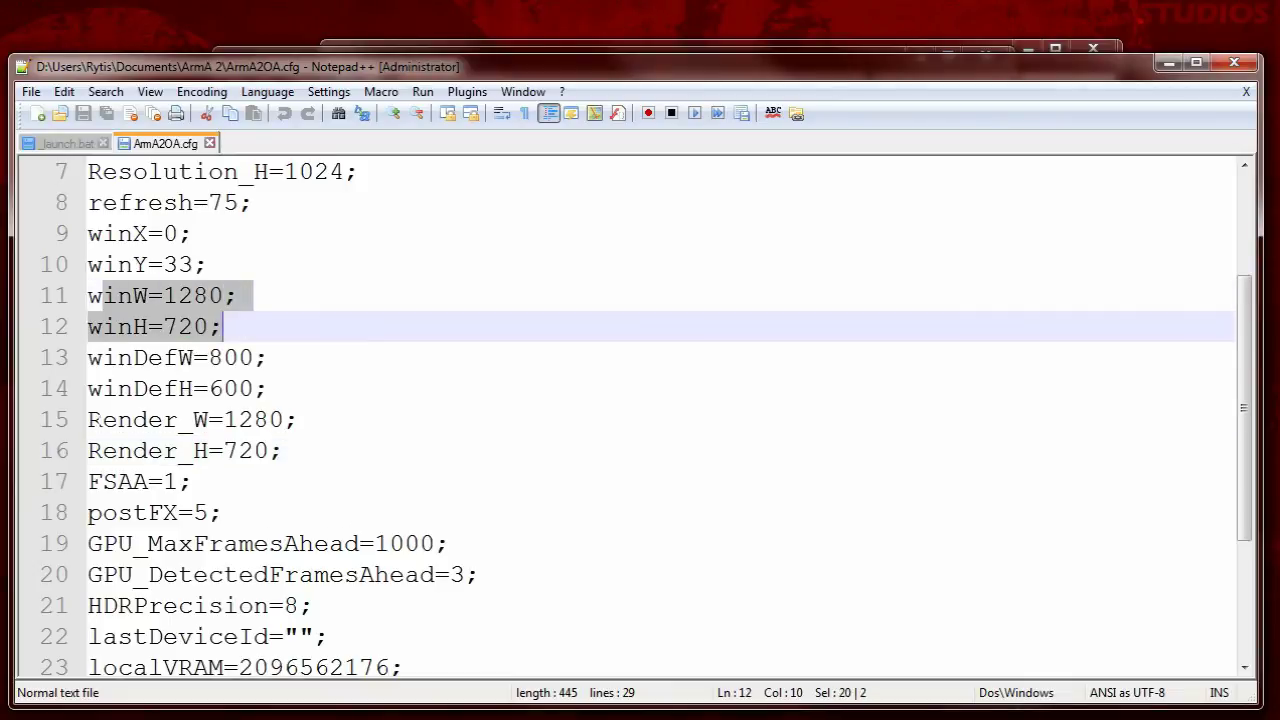
drag(100, 420, 285, 451)
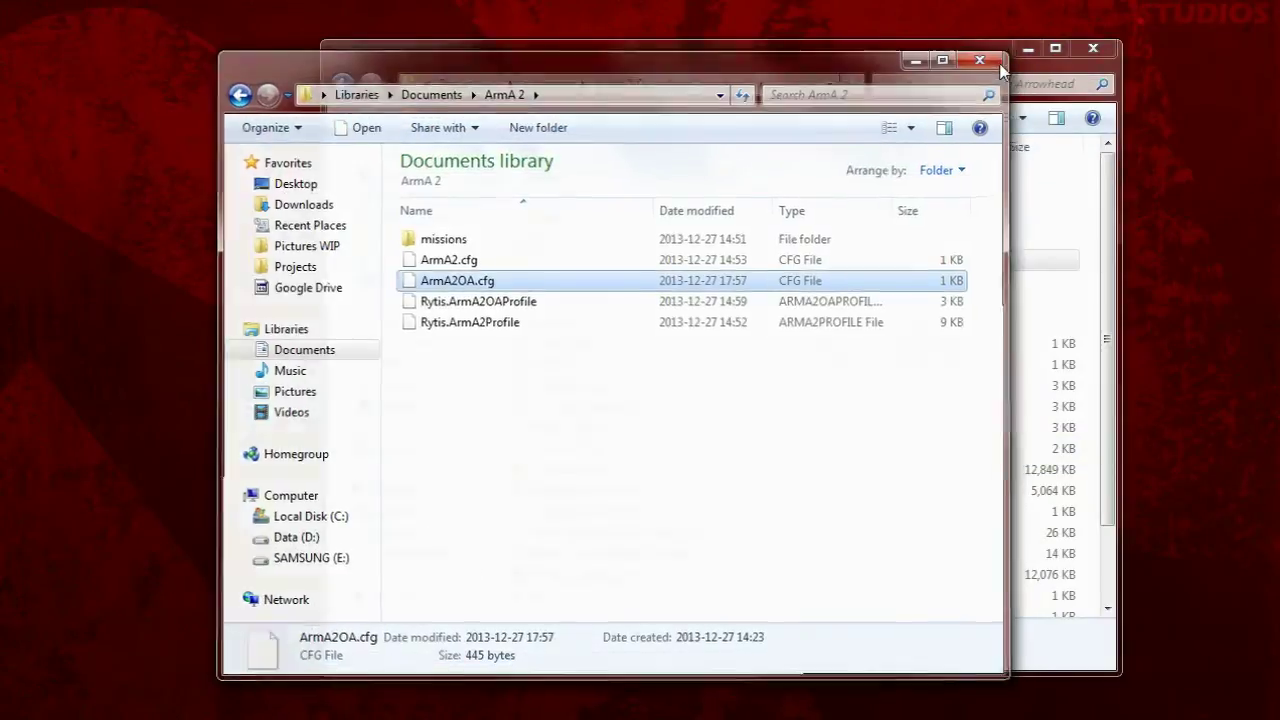
Close the ArmA 2 documents folder and run _launch.bat from the Arma 2 Operation Arrowhead folder.
click(998, 64)
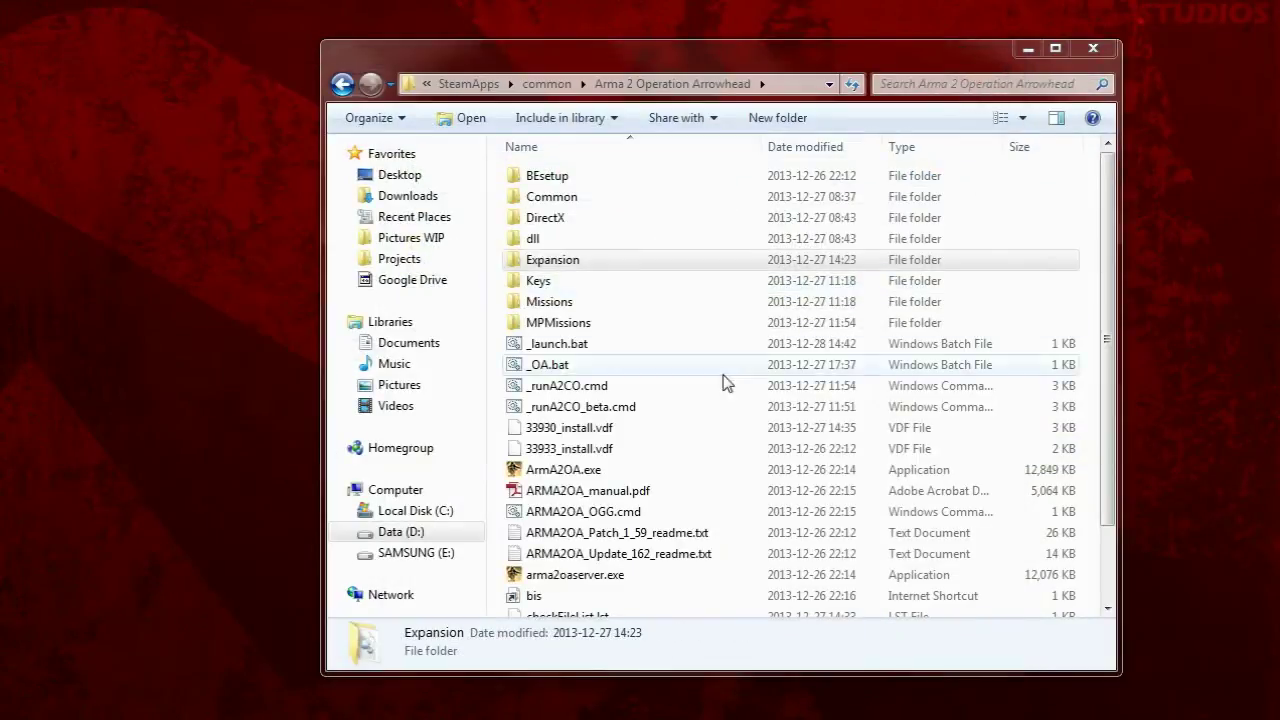
click(561, 345)
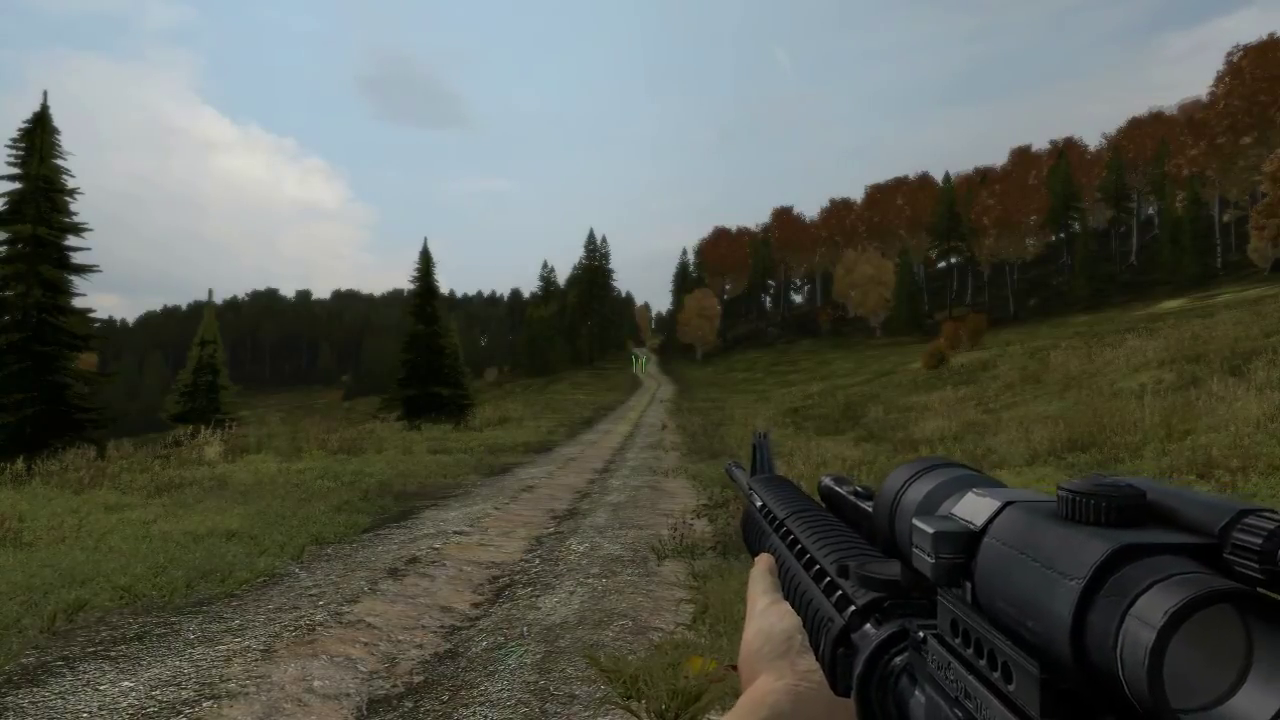
Open the game's video options and show the advanced settings.
mouse_move(640, 360)
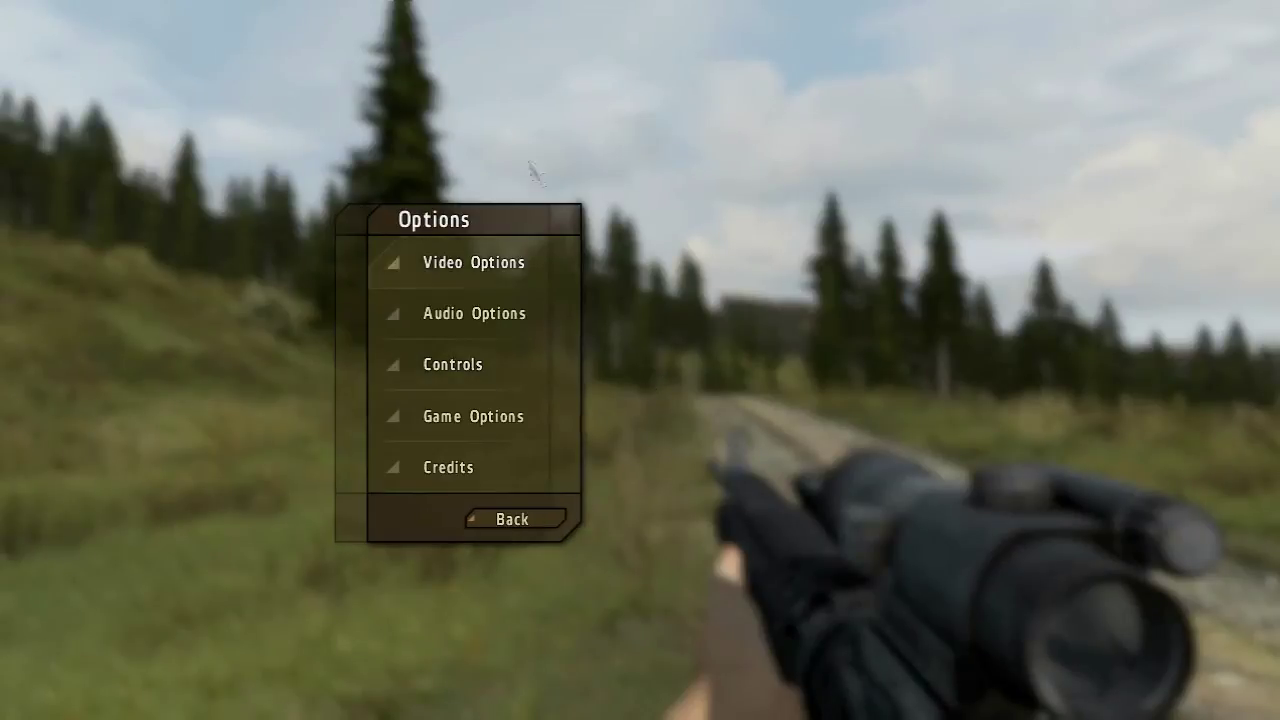
click(513, 266)
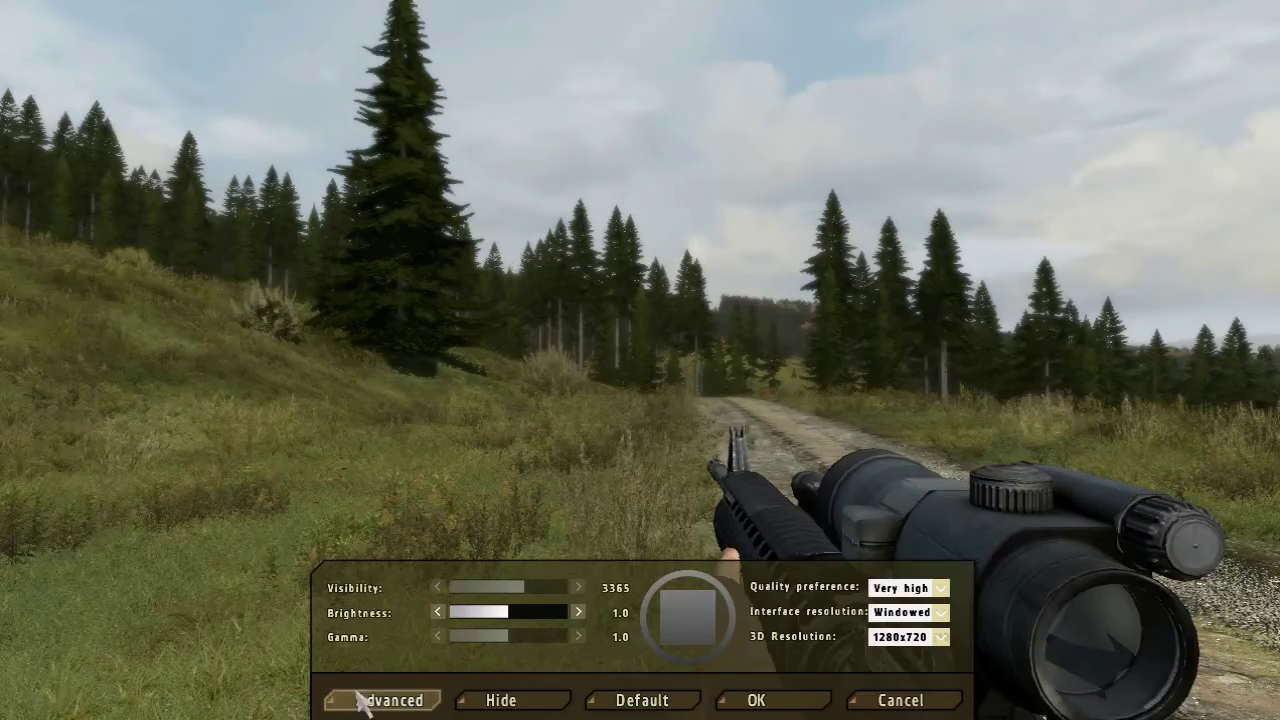
click(389, 700)
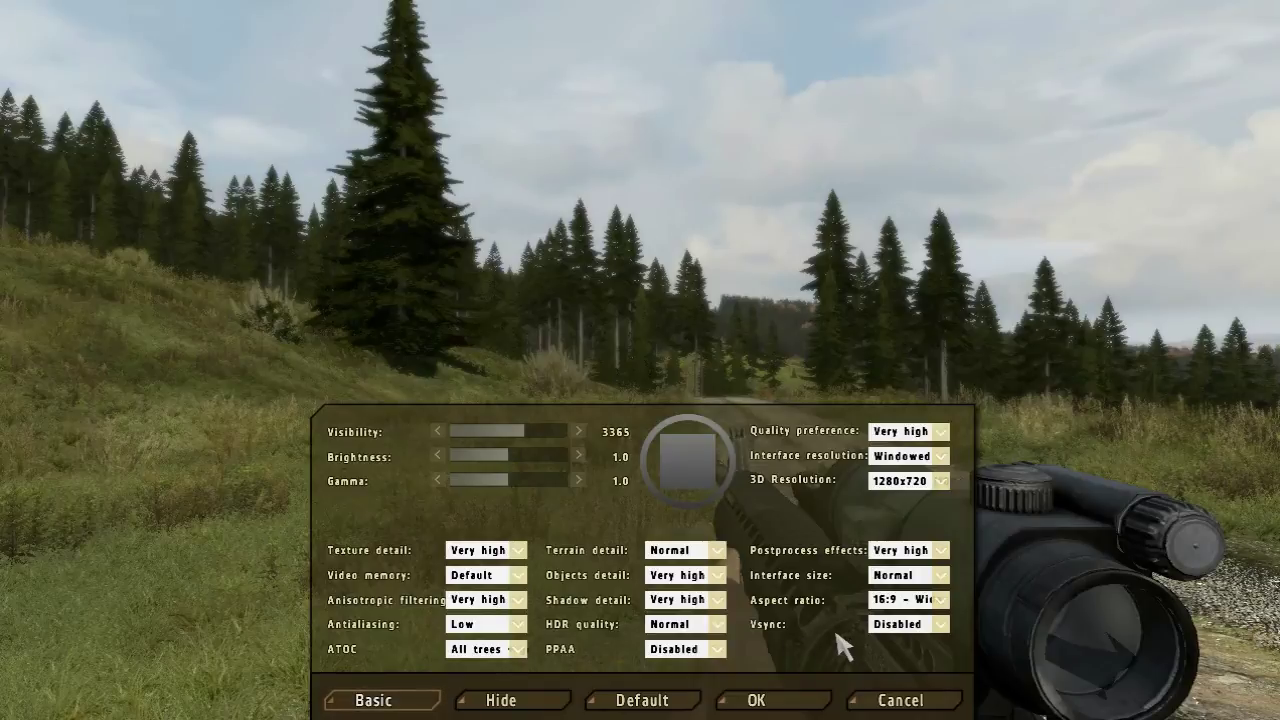
Examine the choices for the Video memory setting without changing it, and return to the game.
click(500, 582)
click(500, 582)
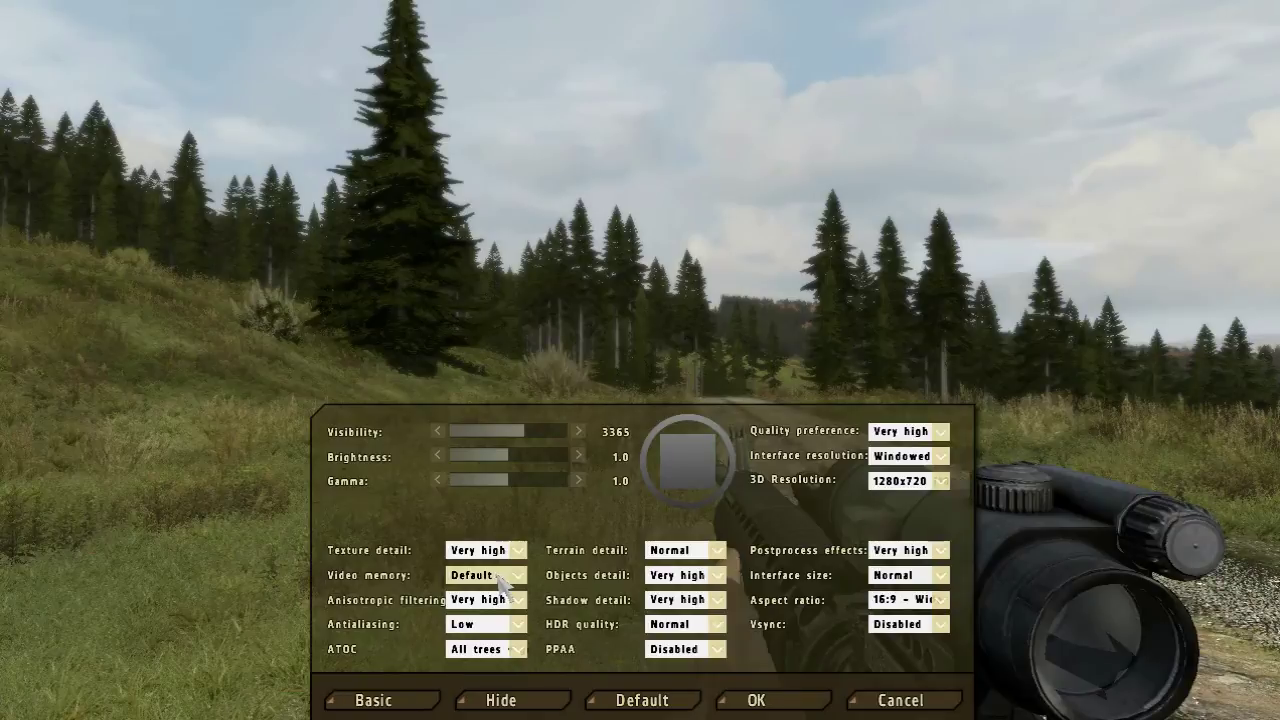
click(501, 585)
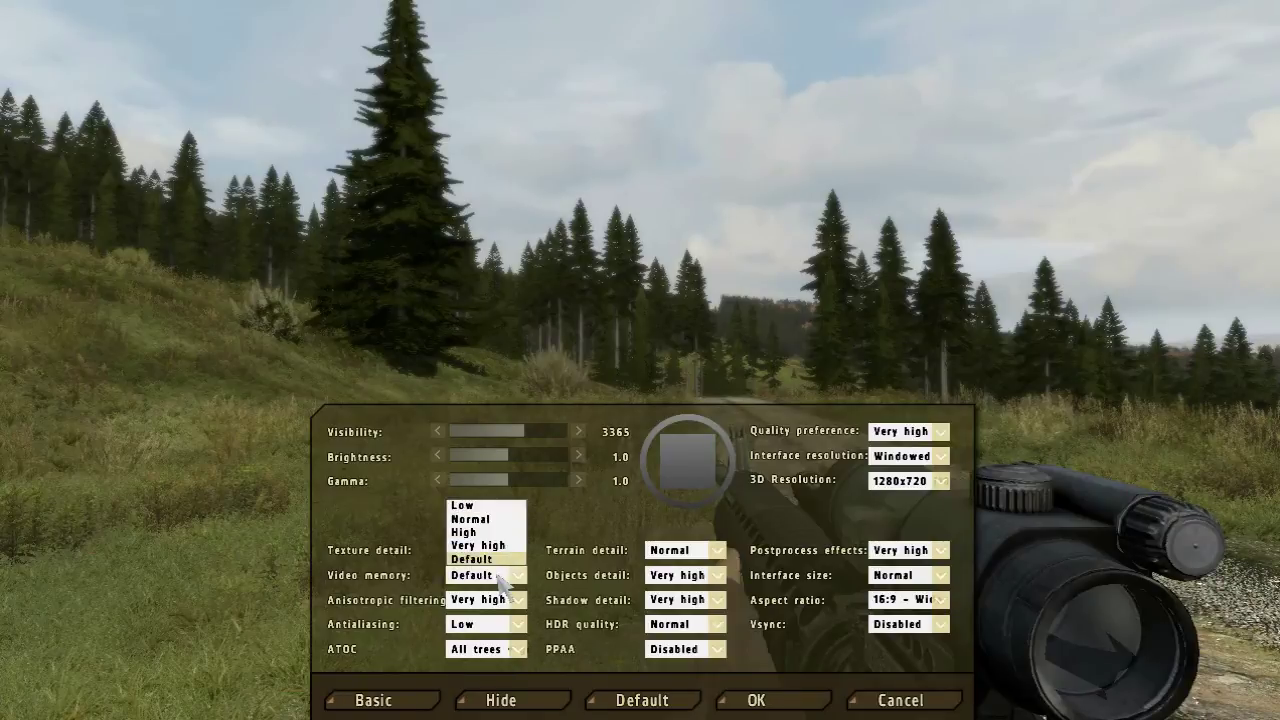
click(501, 586)
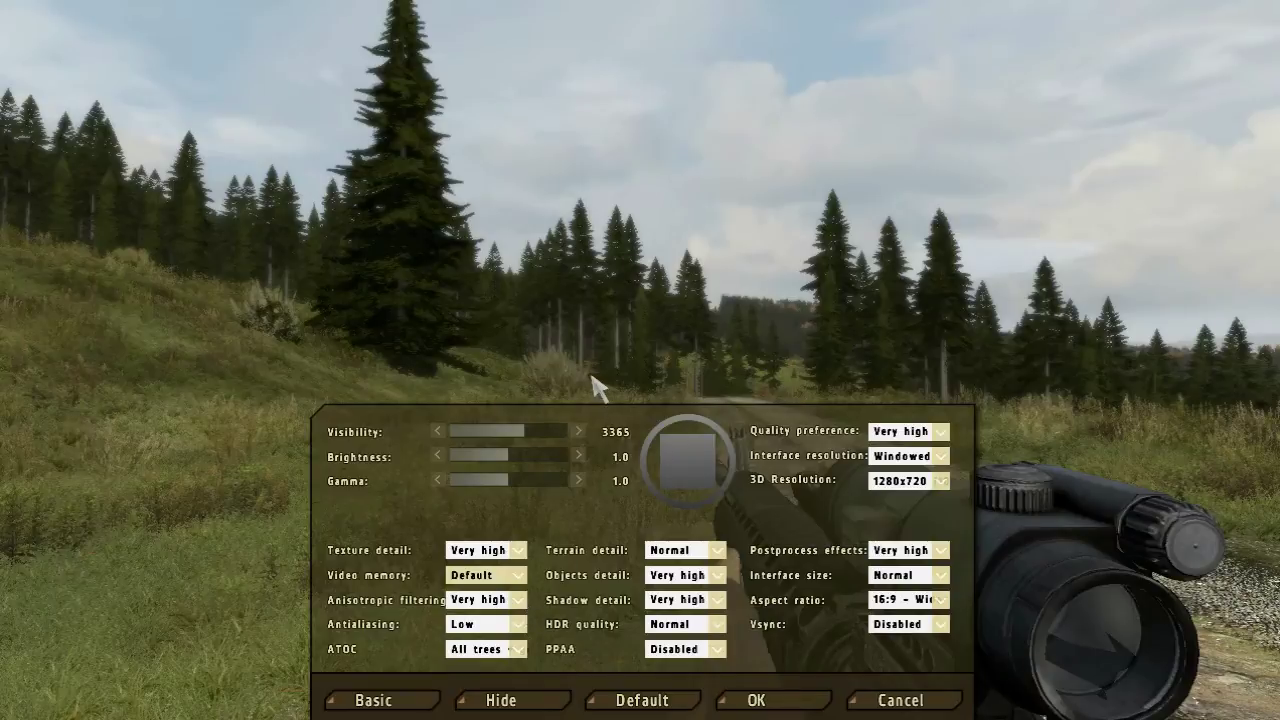
key(Escape)
key(Escape)
key(Escape)
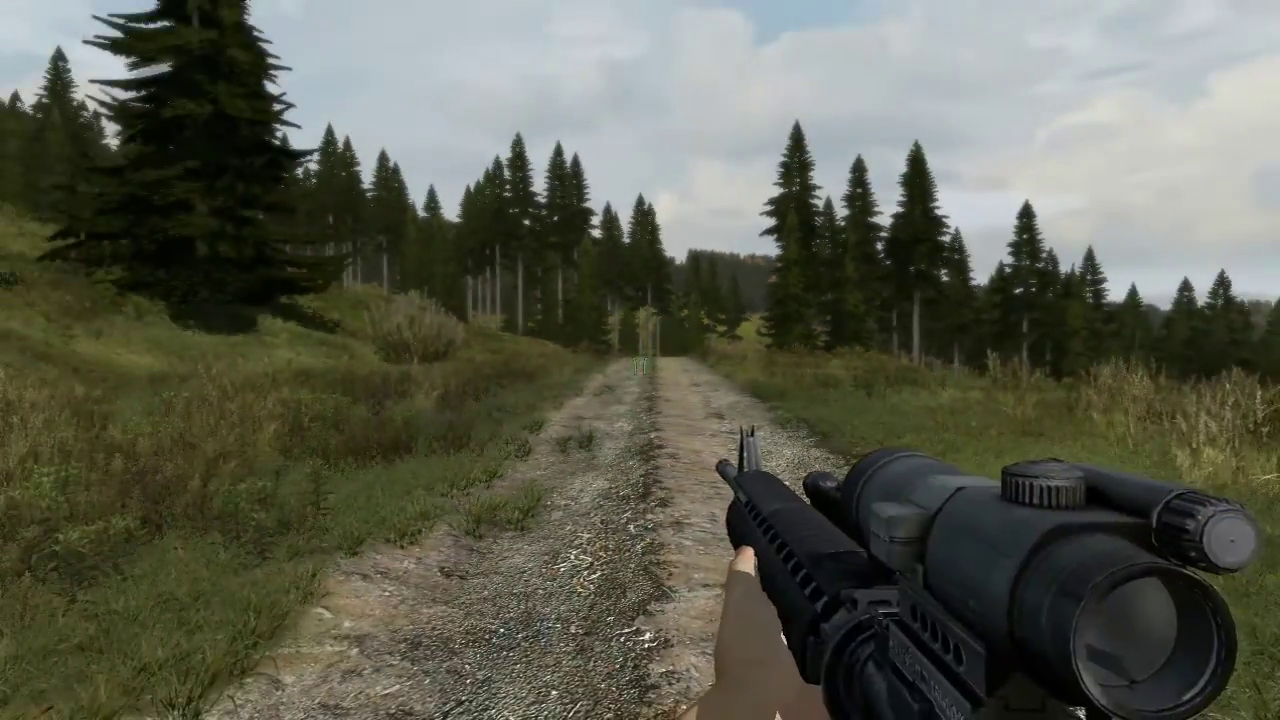
Open the game's video options and compare Anisotropic filtering at Disabled and Very high, leaving it on Very high.
key(Escape)
click(463, 366)
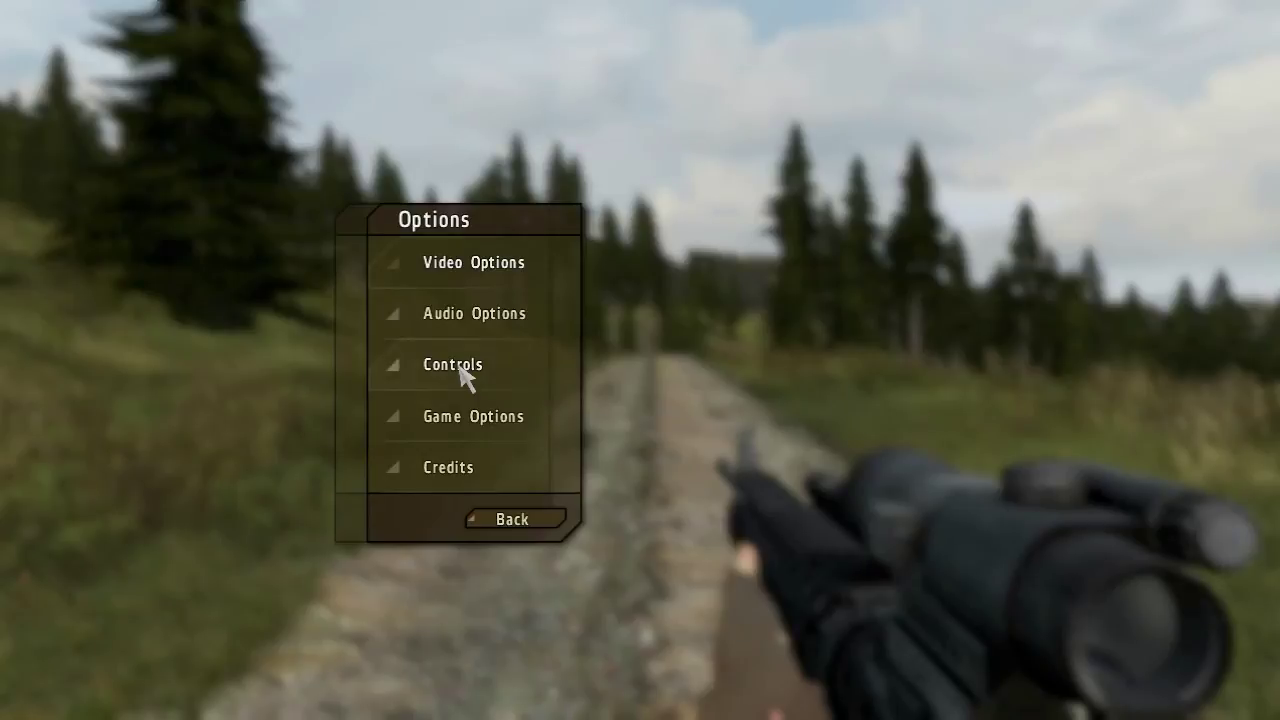
click(483, 279)
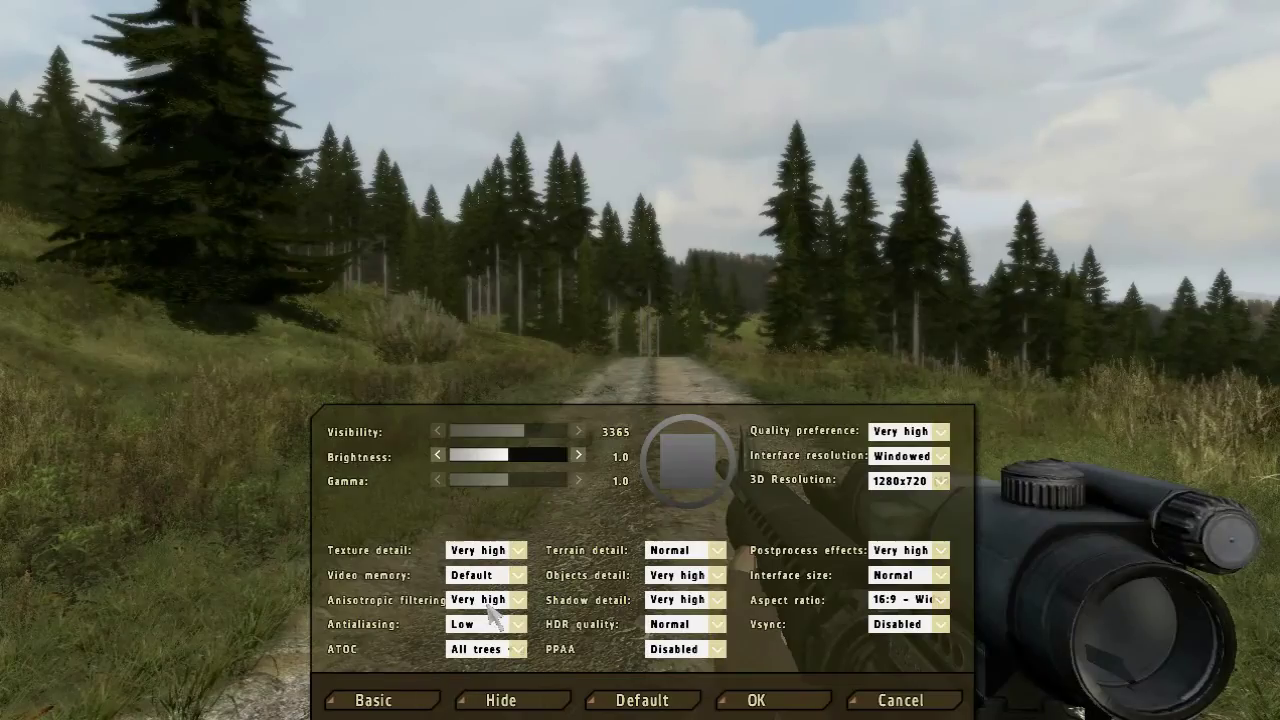
click(488, 602)
click(487, 531)
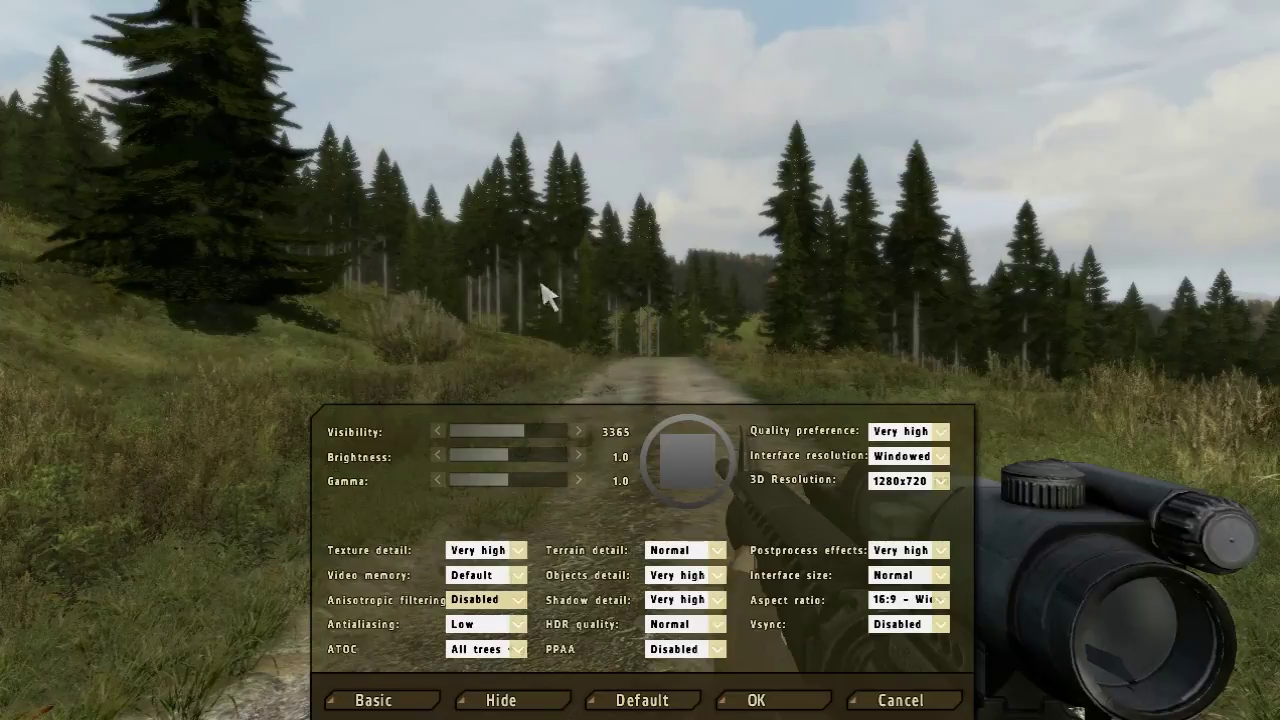
click(474, 604)
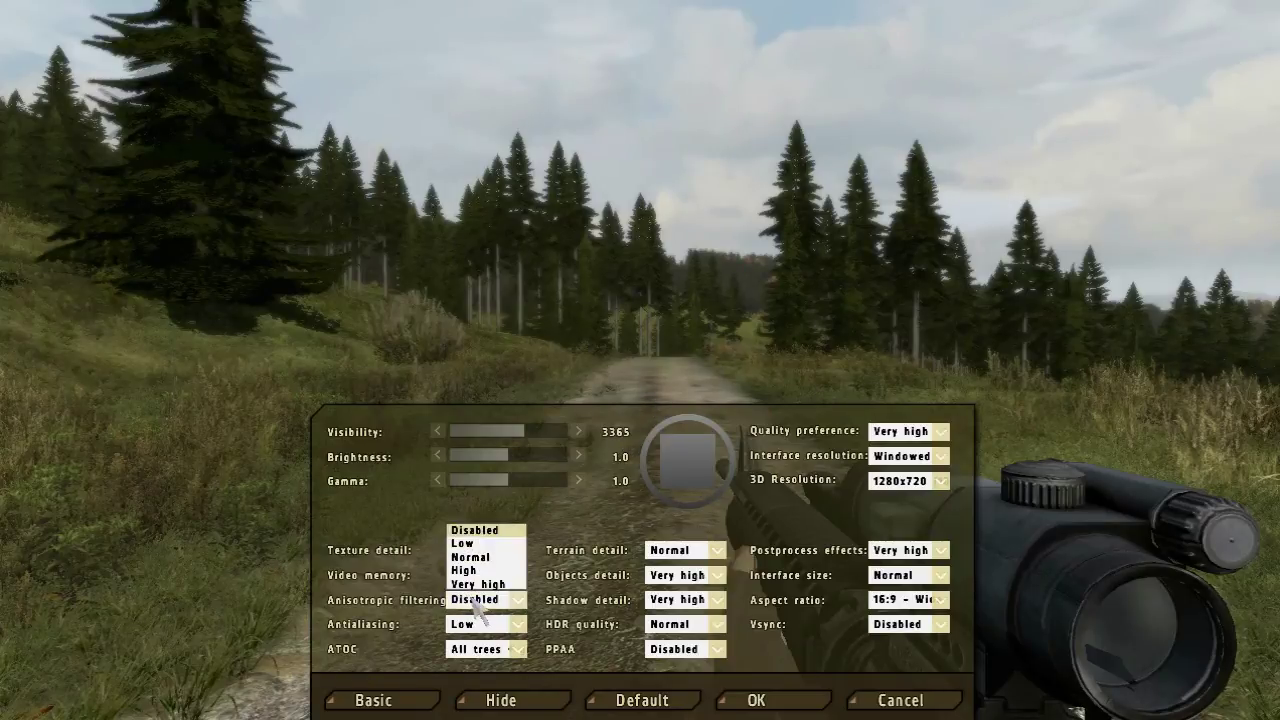
click(488, 584)
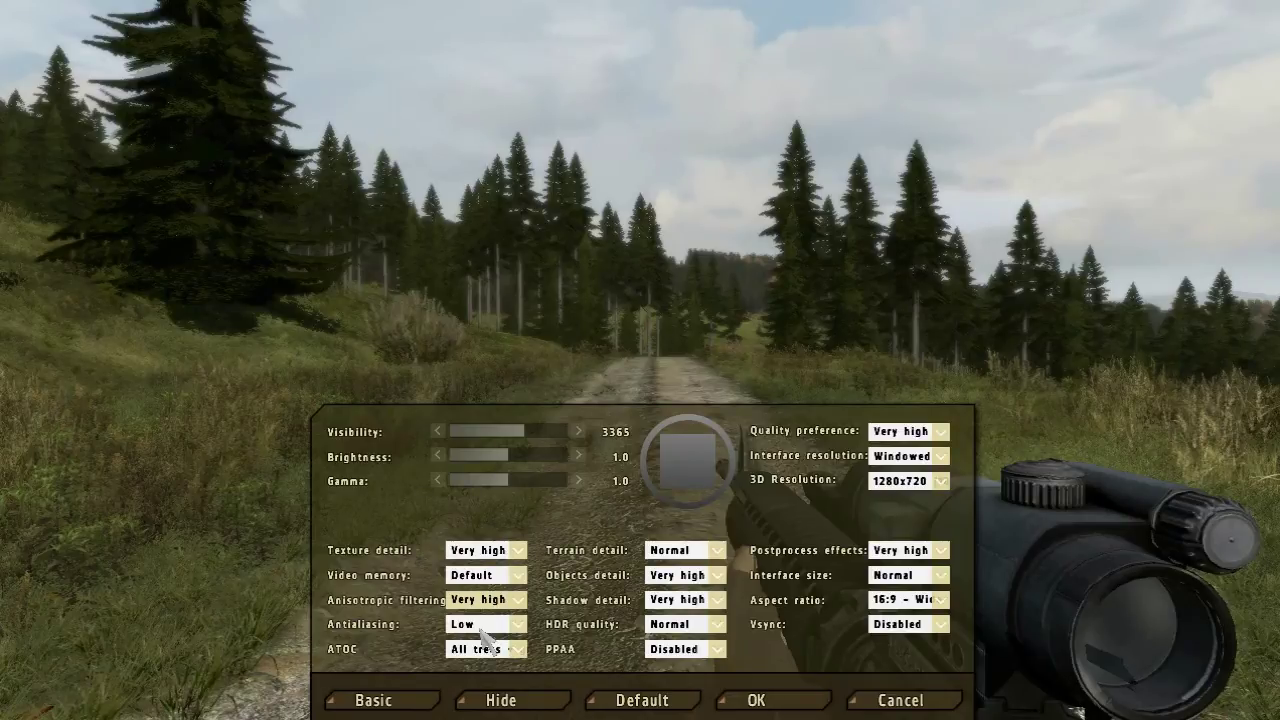
Check the Antialiasing choices, and switch ATOC to Disabled and back to All trees + grass to compare the foliage.
click(482, 630)
click(484, 630)
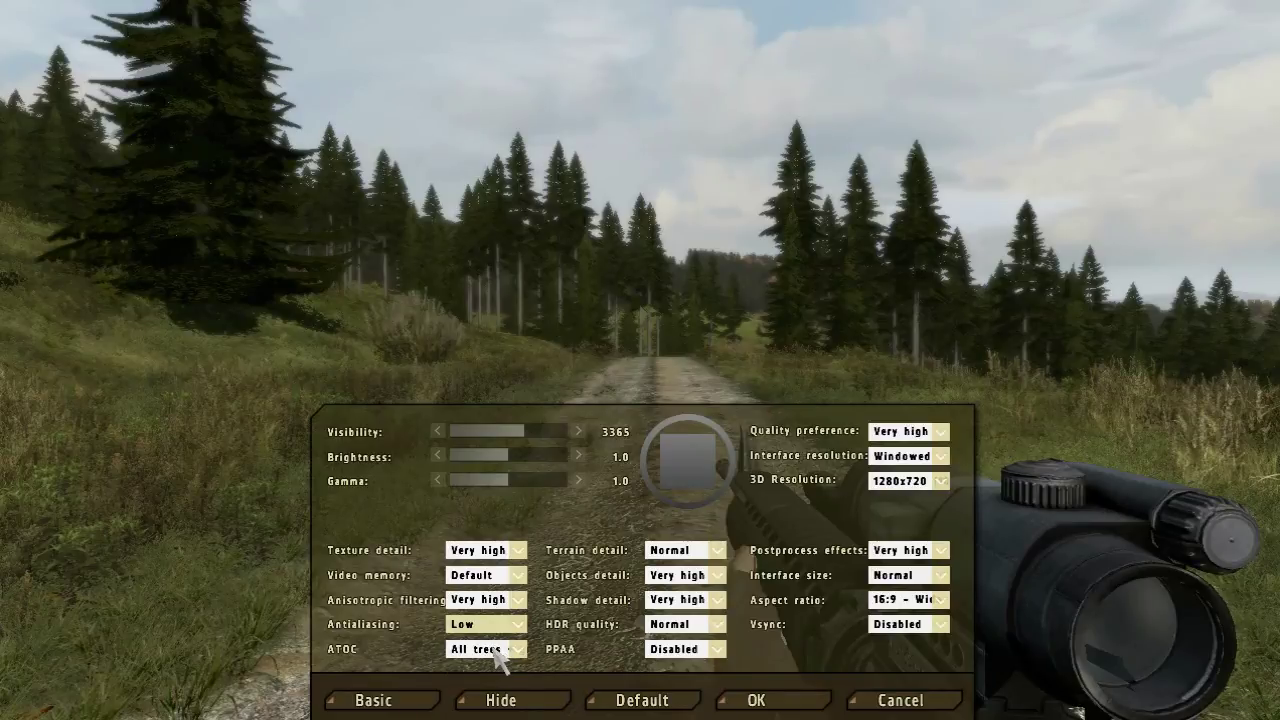
click(497, 650)
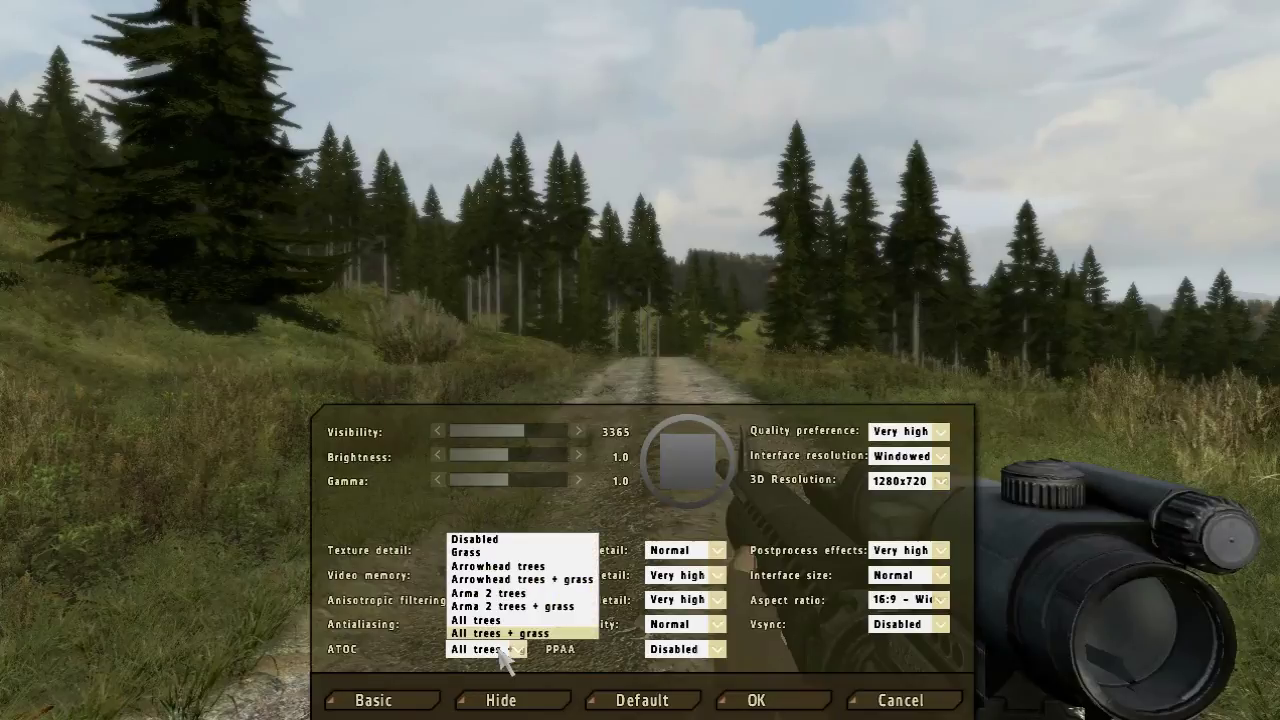
click(487, 540)
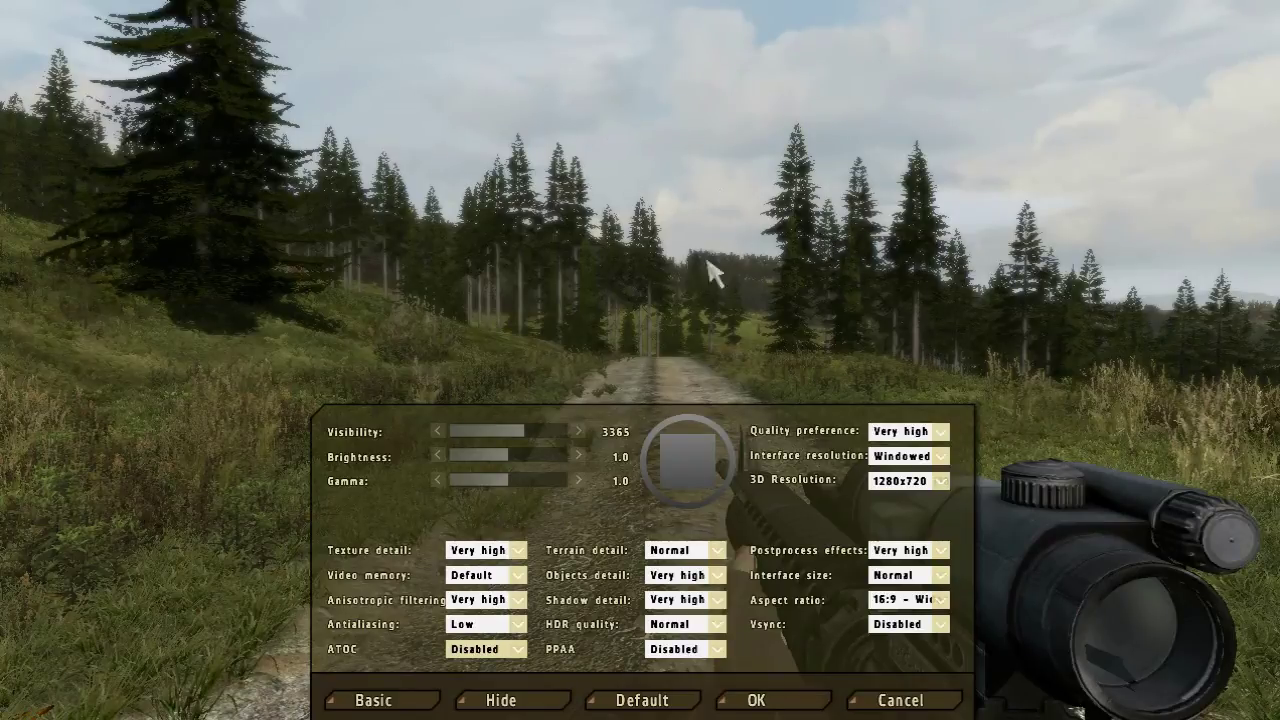
click(517, 649)
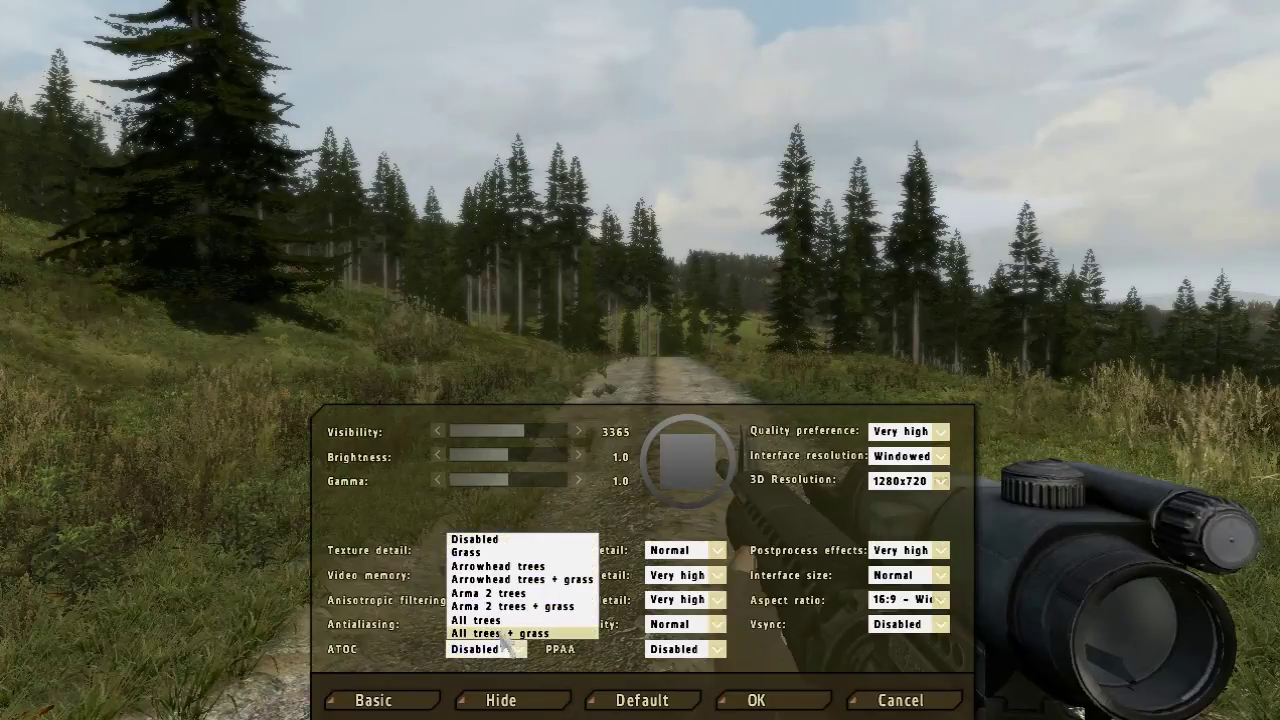
click(503, 634)
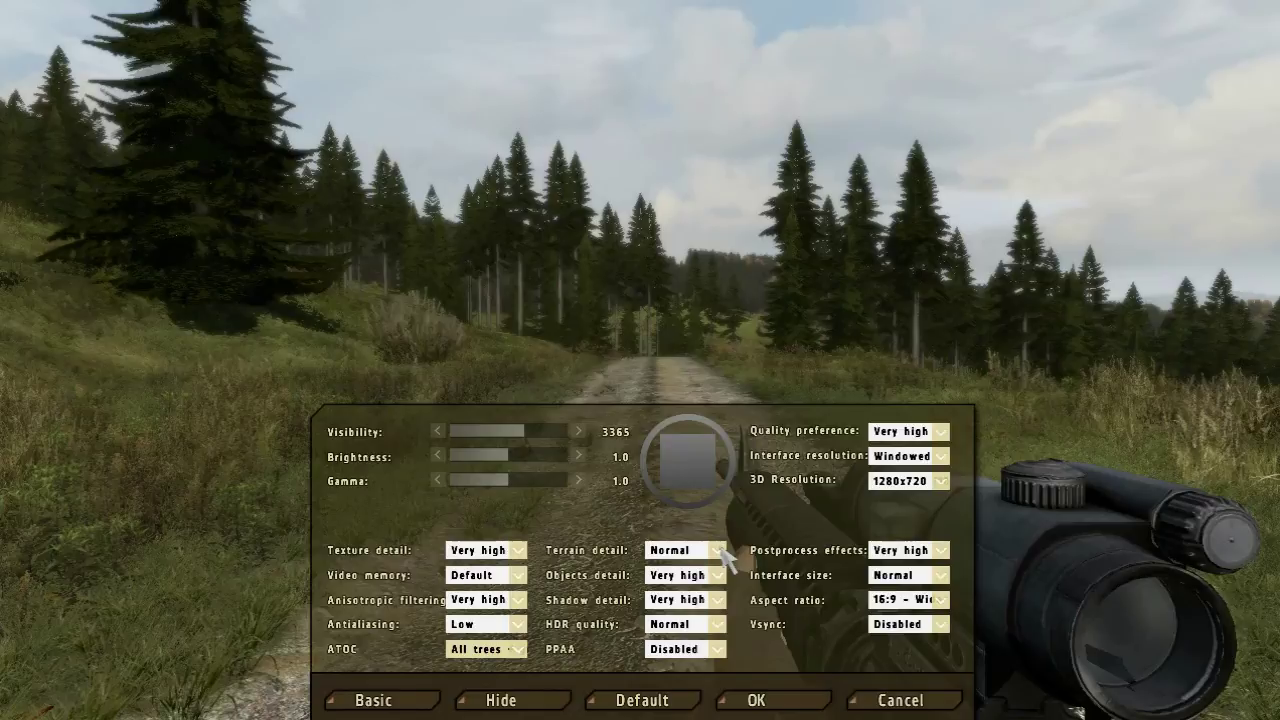
Examine the choices for Terrain detail, HDR quality and PPAA without changing them.
click(718, 551)
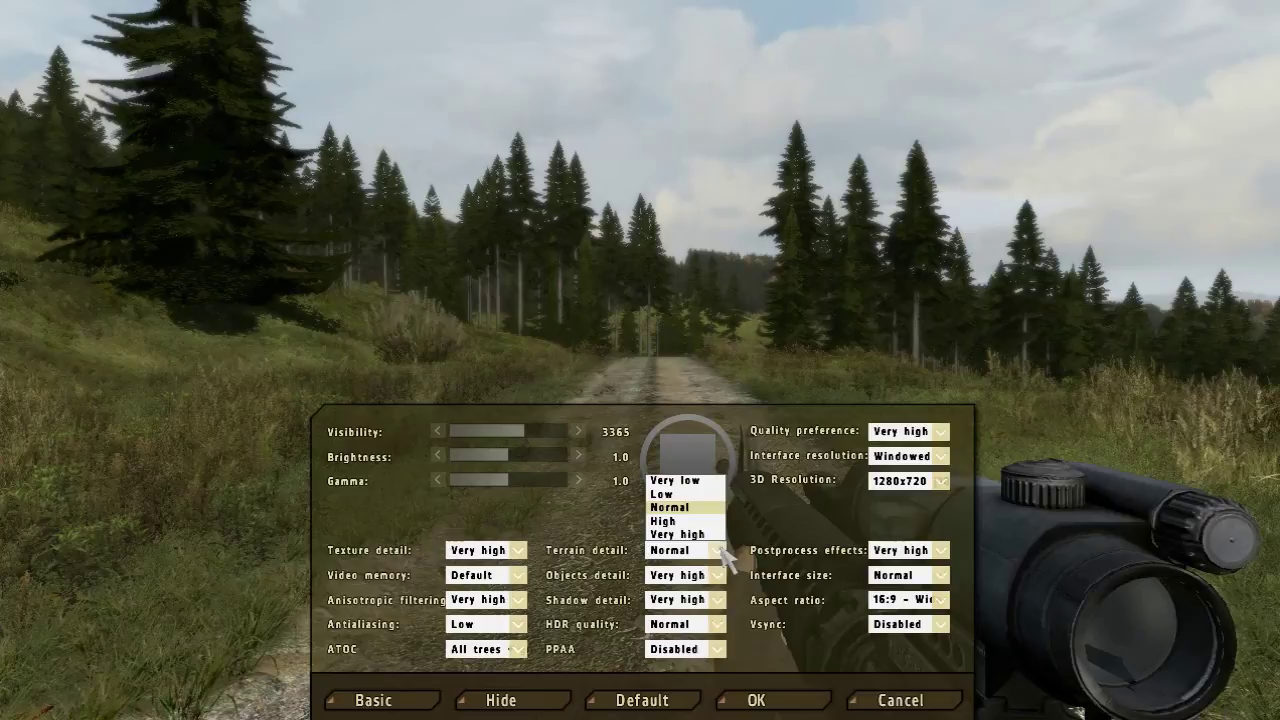
click(718, 548)
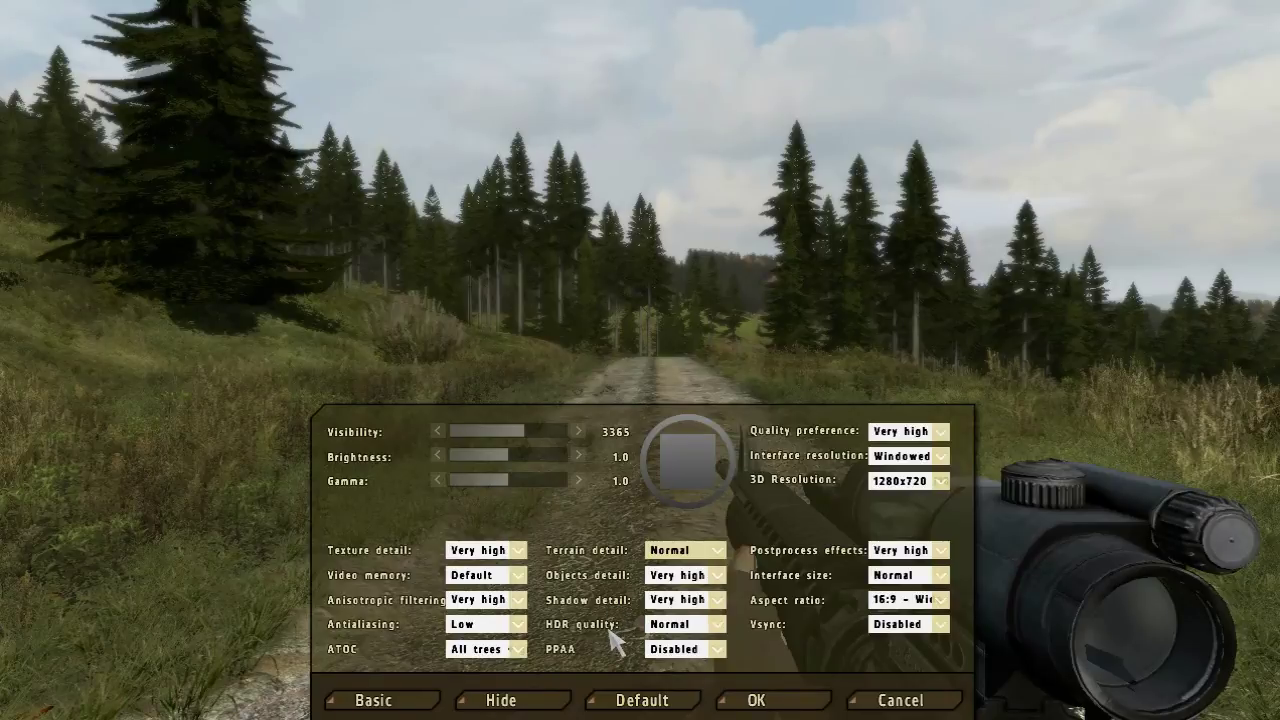
click(710, 625)
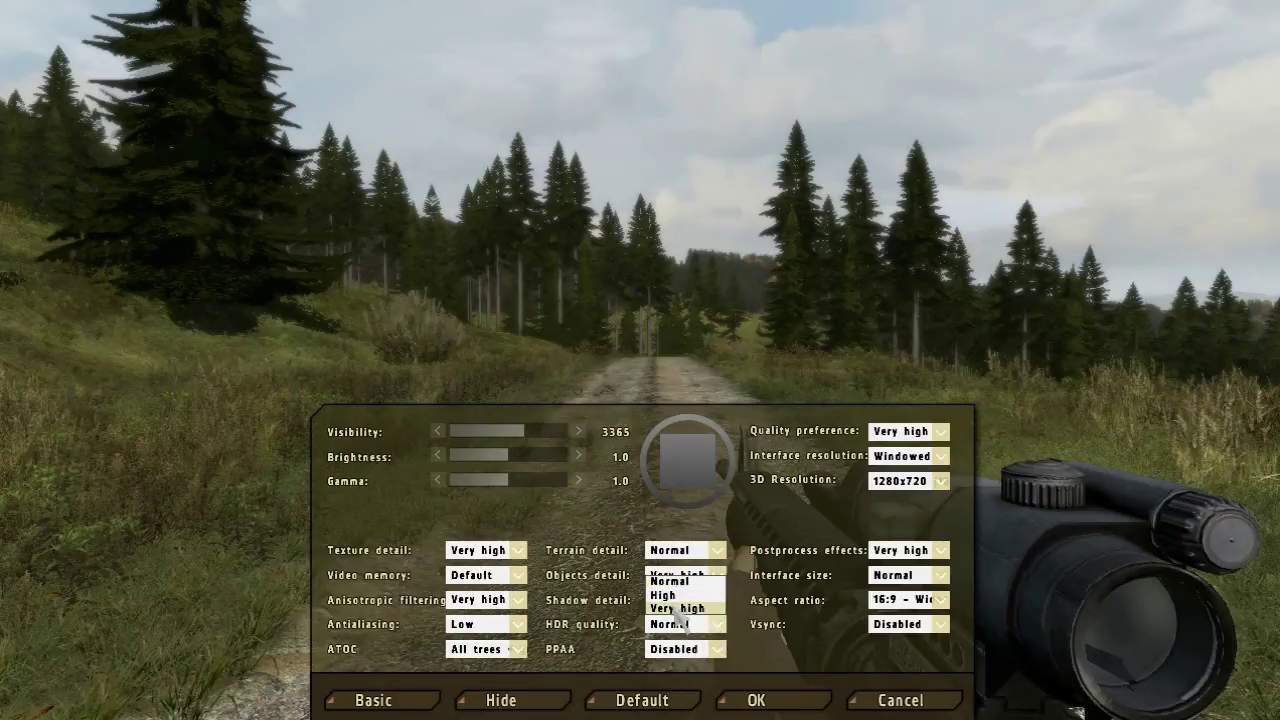
click(680, 624)
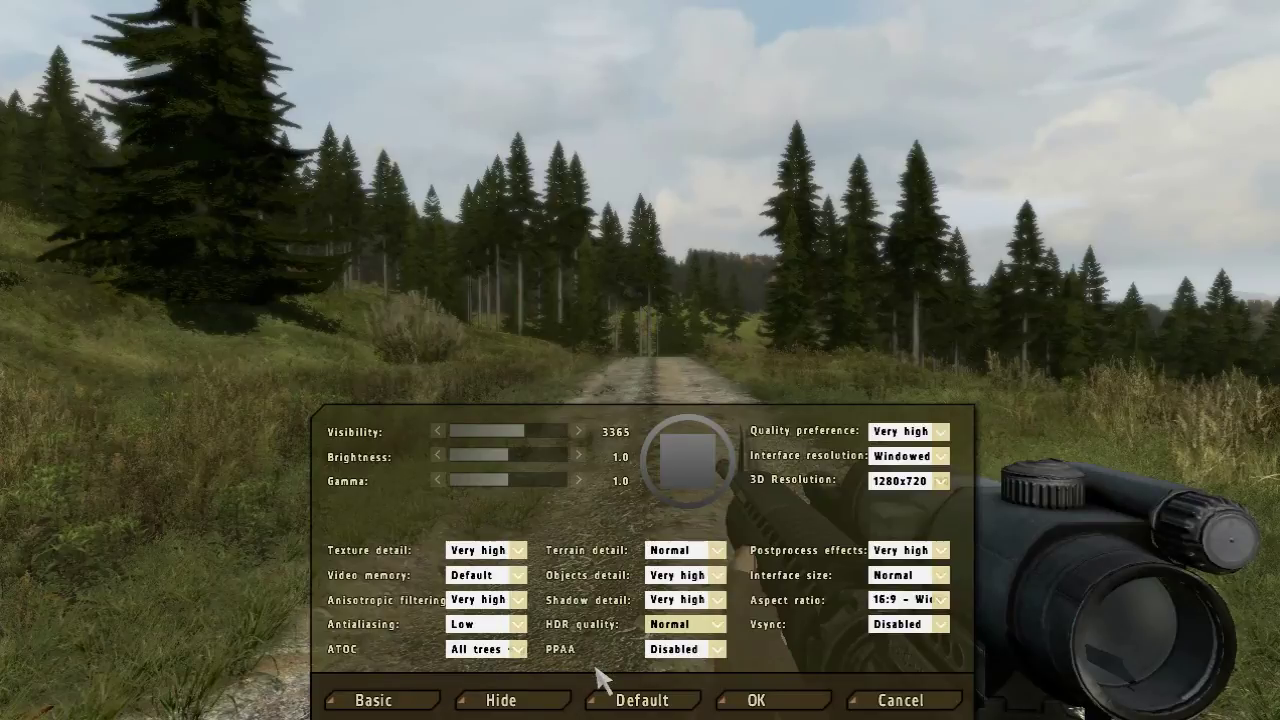
click(664, 652)
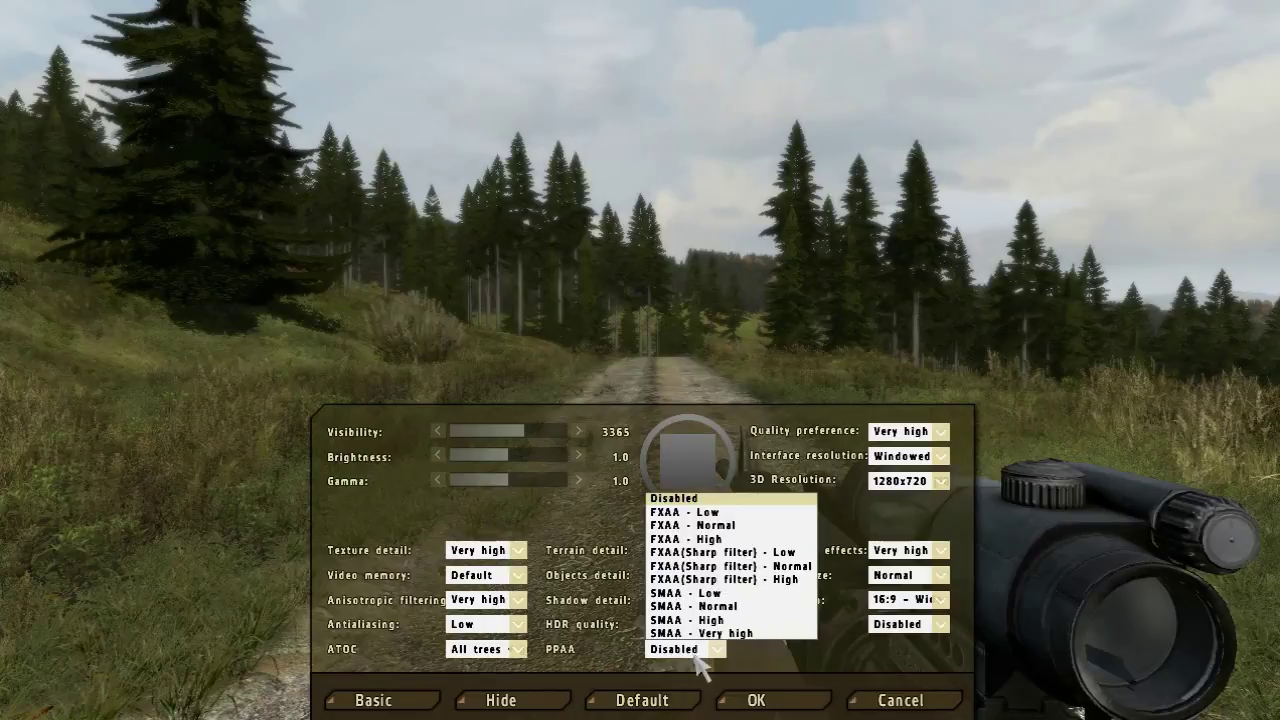
click(697, 660)
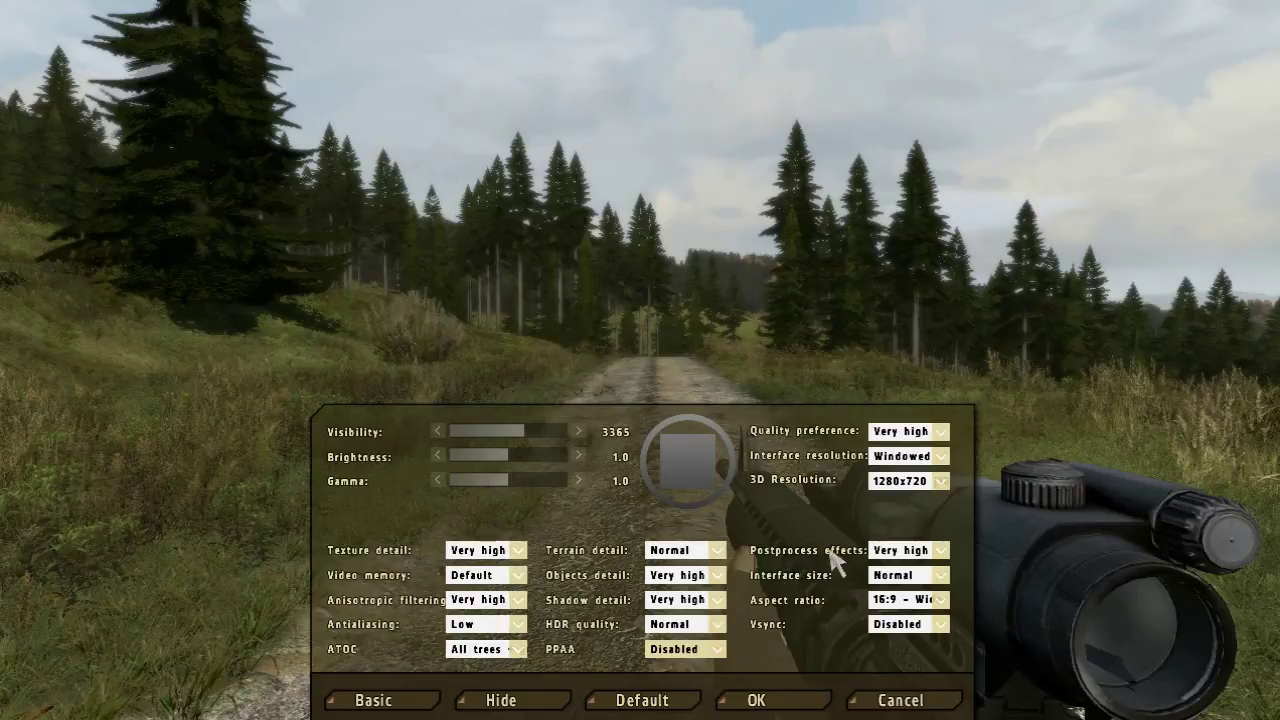
Switch Postprocess effects to Disabled and back to Very high to compare the scene.
click(891, 553)
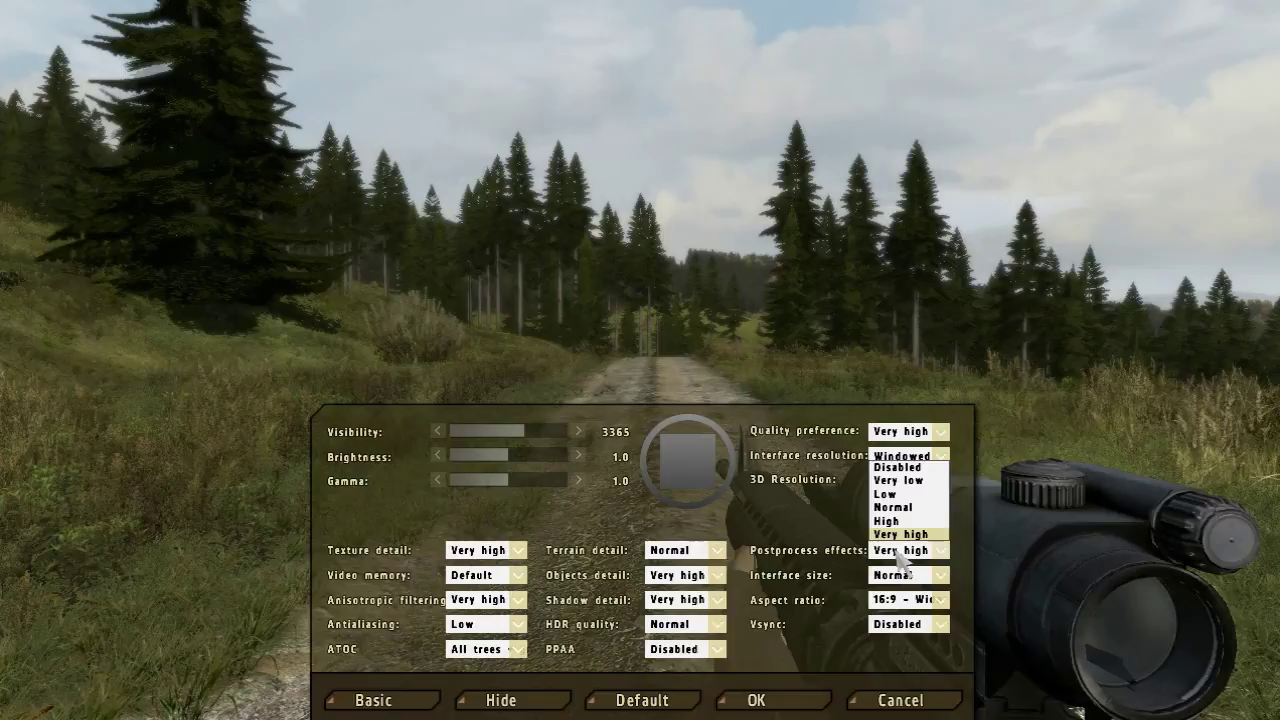
click(912, 467)
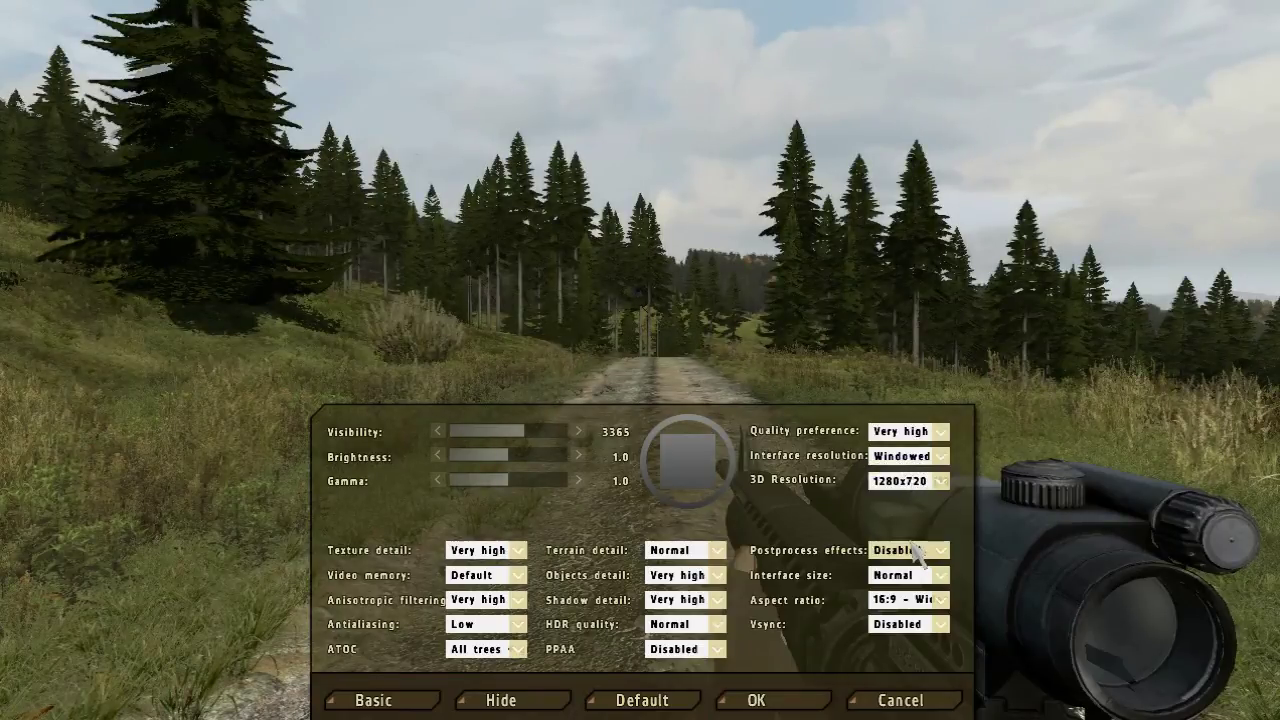
click(912, 550)
click(910, 542)
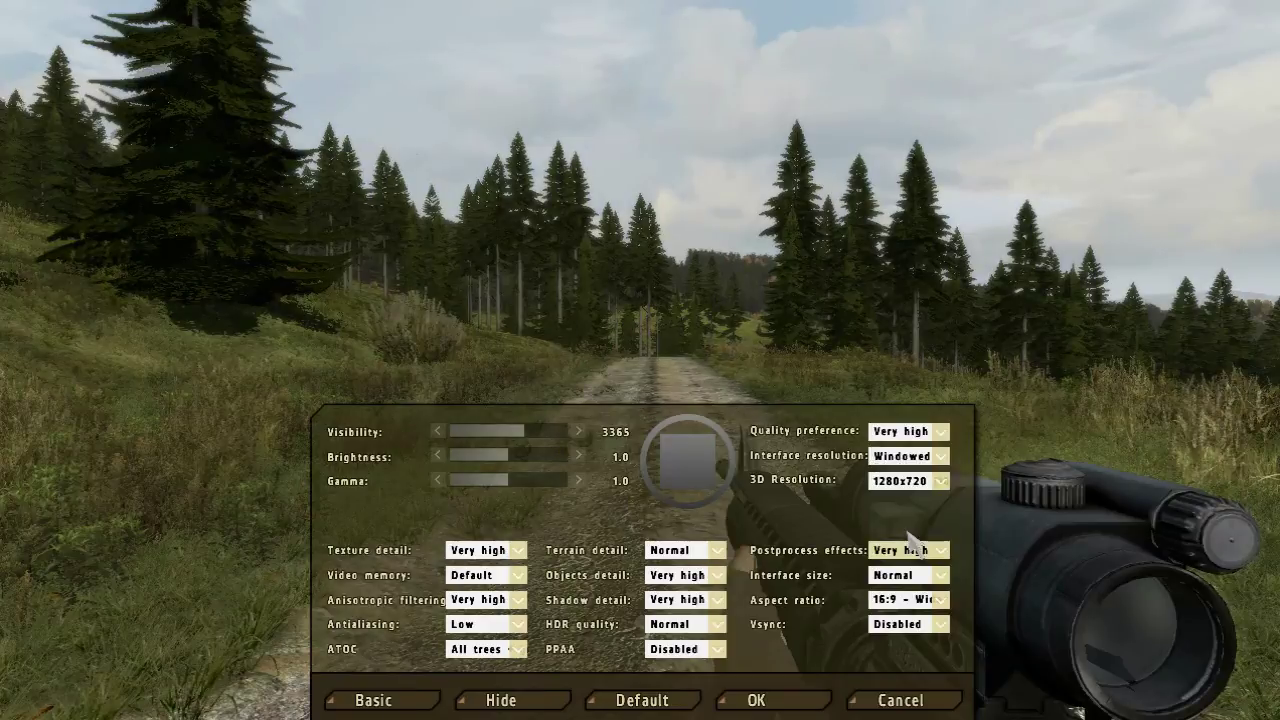